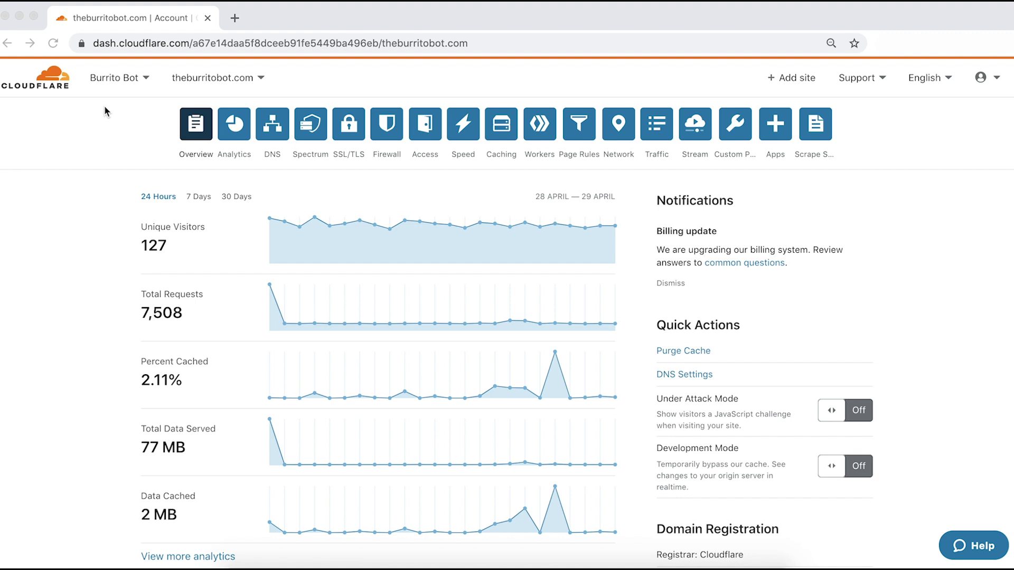
Go to the Firewall's Managed Rules page, where the Web Application Firewall shows On.
{"action": "left_click", "coordinate": [391, 127]}
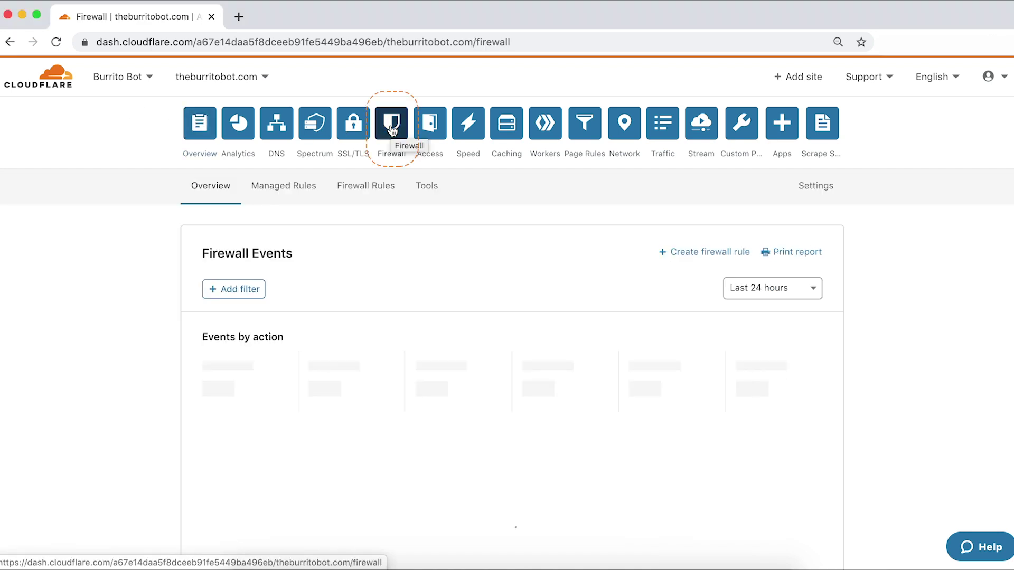
{"action": "left_click", "coordinate": [299, 192]}
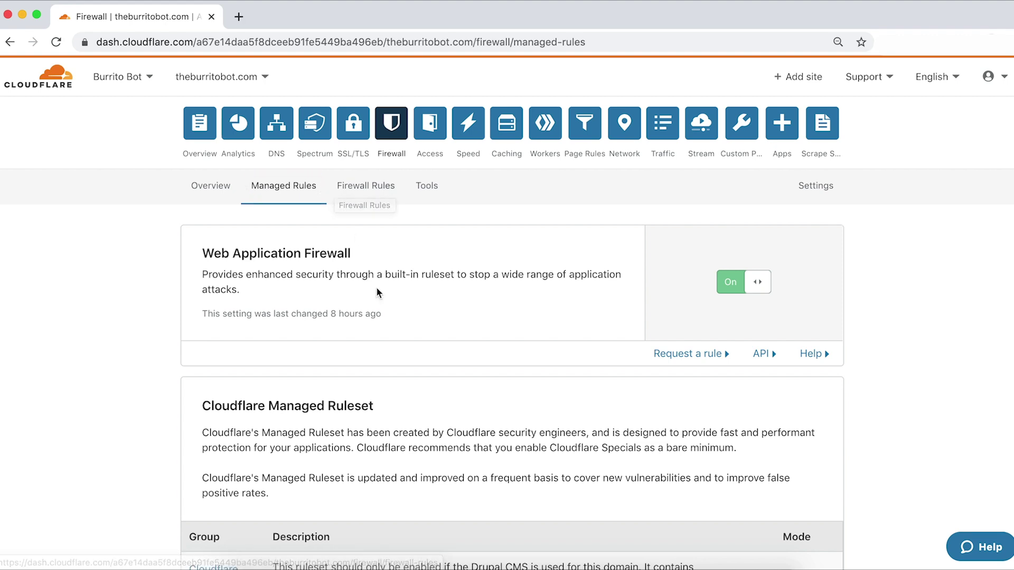
{"action": "scroll", "coordinate": [376, 287], "scroll_direction": "down", "scroll_amount": 3}
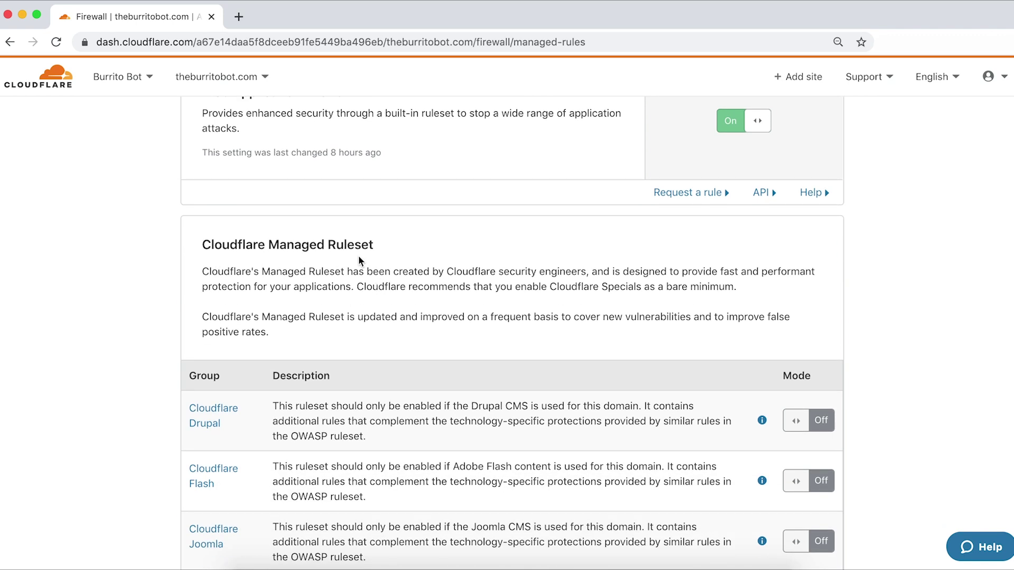
Switch the Cloudflare Specials ruleset Mode to On and view its individual rules.
{"action": "scroll", "coordinate": [358, 255], "scroll_direction": "down", "scroll_amount": 5}
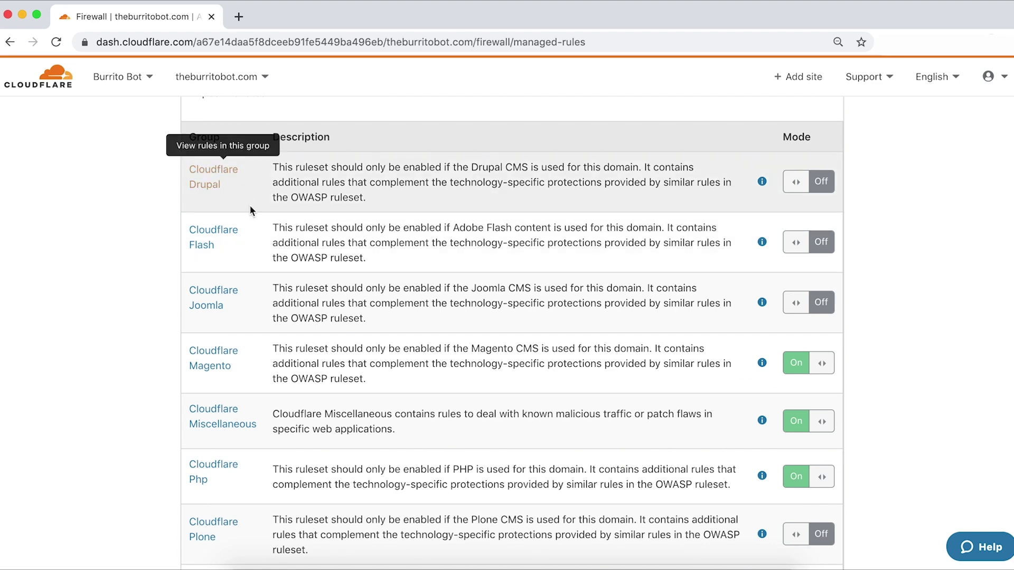
{"action": "scroll", "coordinate": [305, 417], "scroll_direction": "down", "scroll_amount": 3}
{"action": "scroll", "coordinate": [306, 417], "scroll_direction": "down", "scroll_amount": 2}
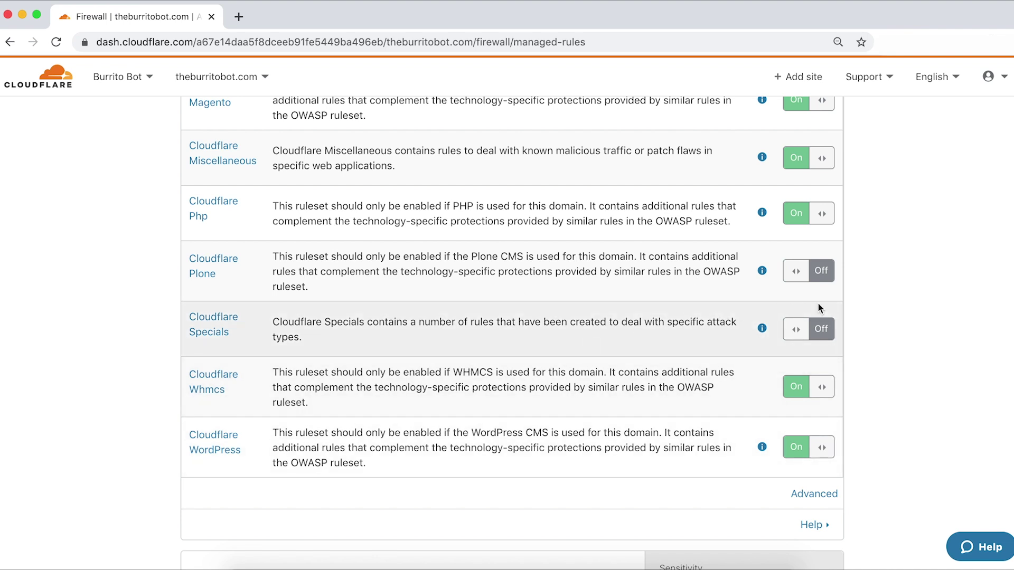
{"action": "left_click", "coordinate": [811, 336]}
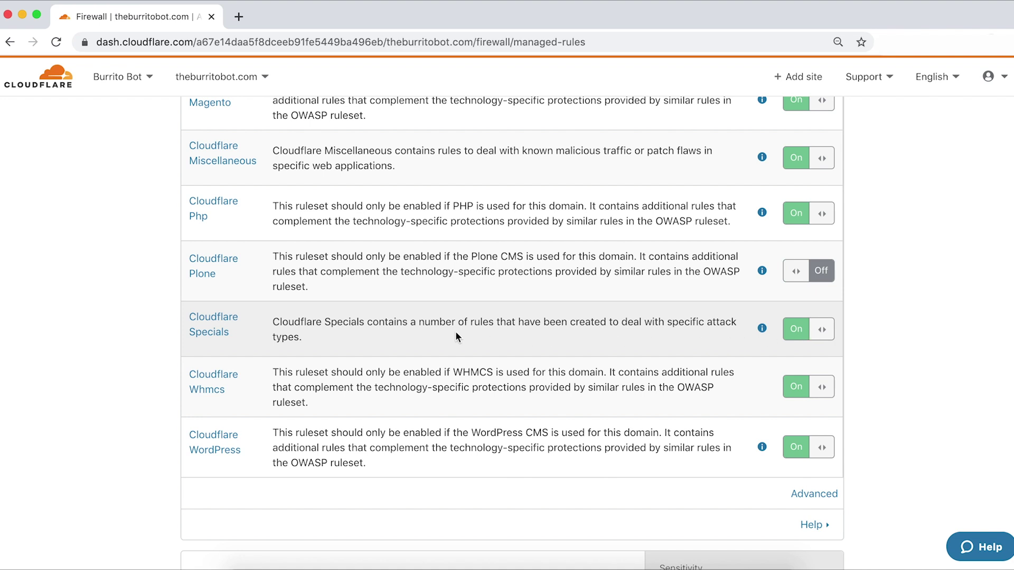
{"action": "left_click", "coordinate": [219, 324]}
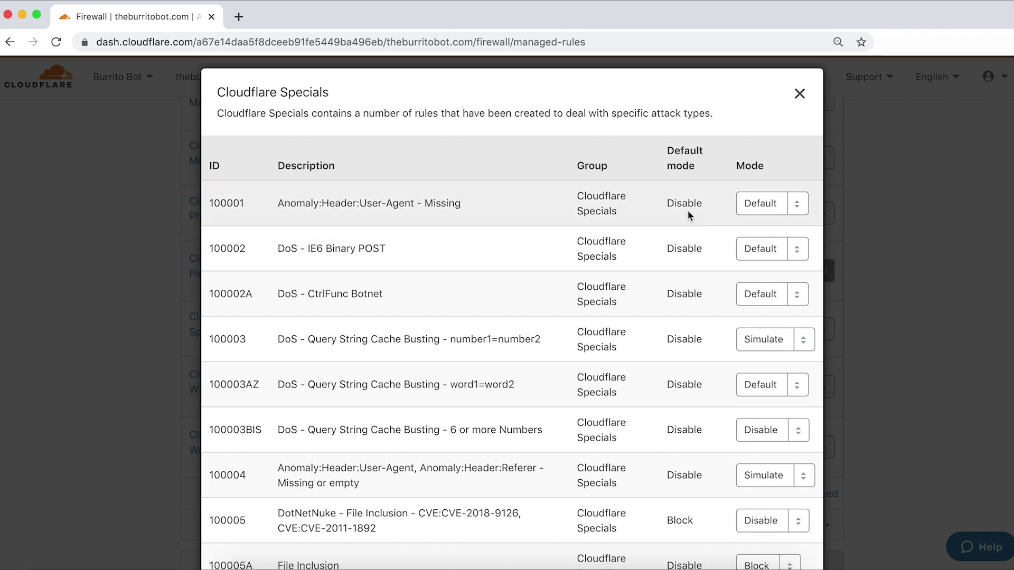
Keep rule 100001 on Default mode and close the Cloudflare Specials rule list.
{"action": "left_click", "coordinate": [797, 206]}
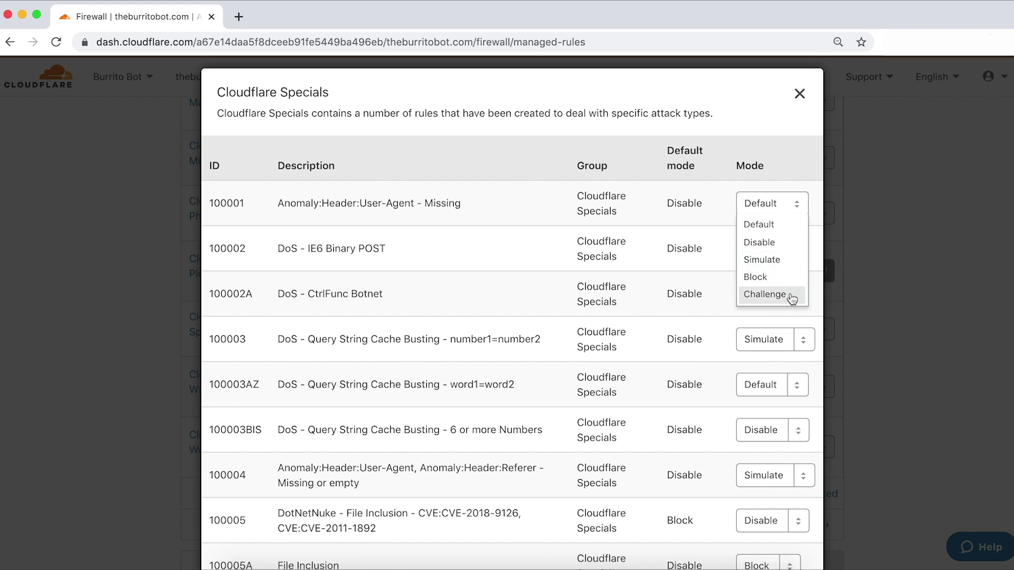
{"action": "left_click", "coordinate": [784, 202]}
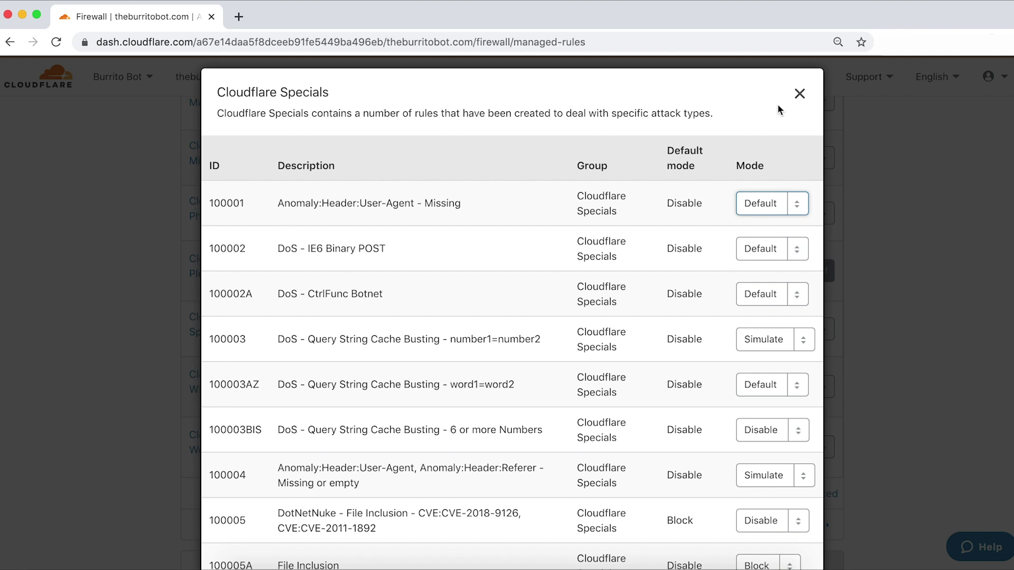
{"action": "left_click", "coordinate": [799, 94]}
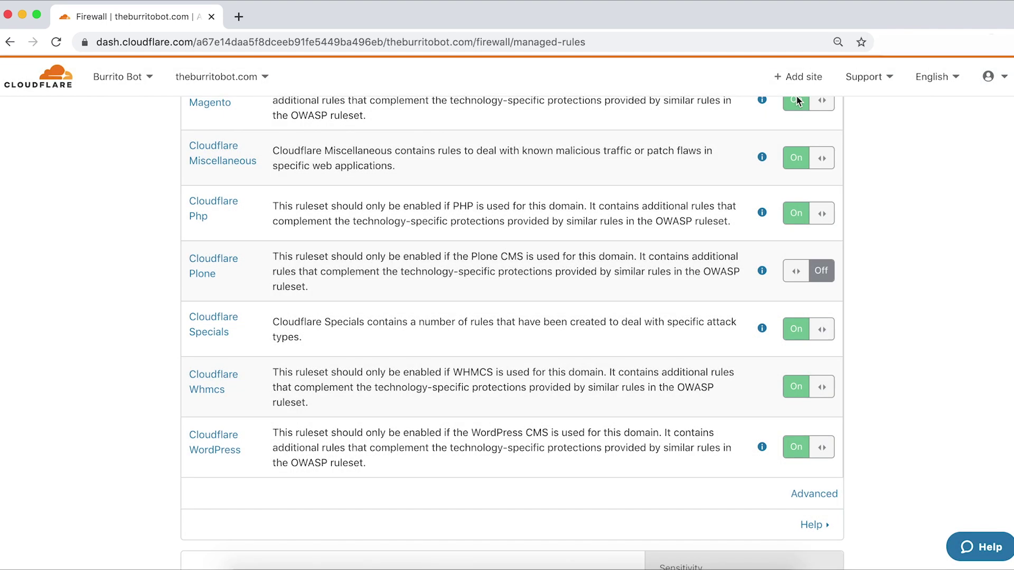
{"action": "scroll", "coordinate": [730, 248], "scroll_direction": "down", "scroll_amount": 5}
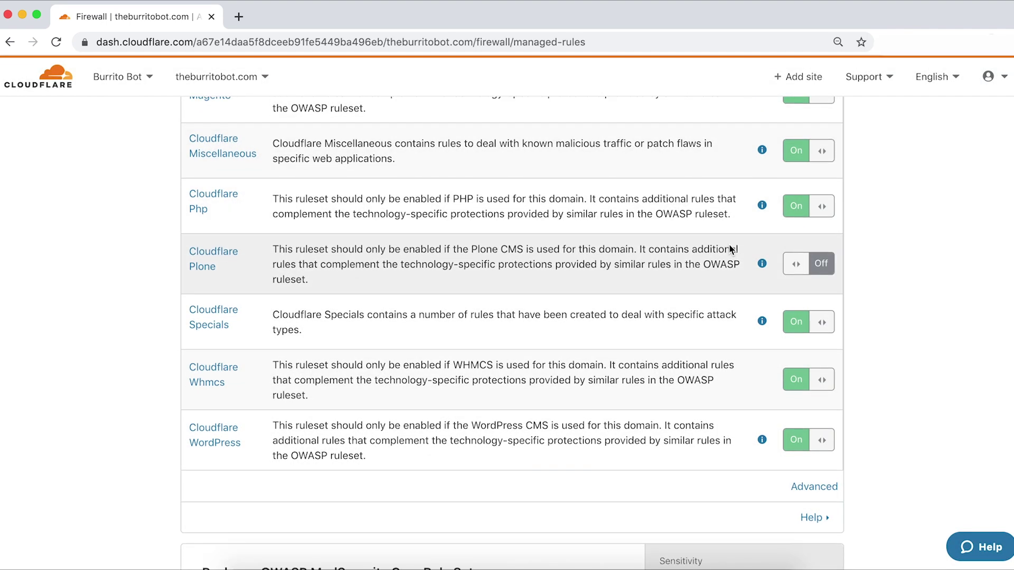
{"action": "scroll", "coordinate": [729, 244], "scroll_direction": "down", "scroll_amount": 3}
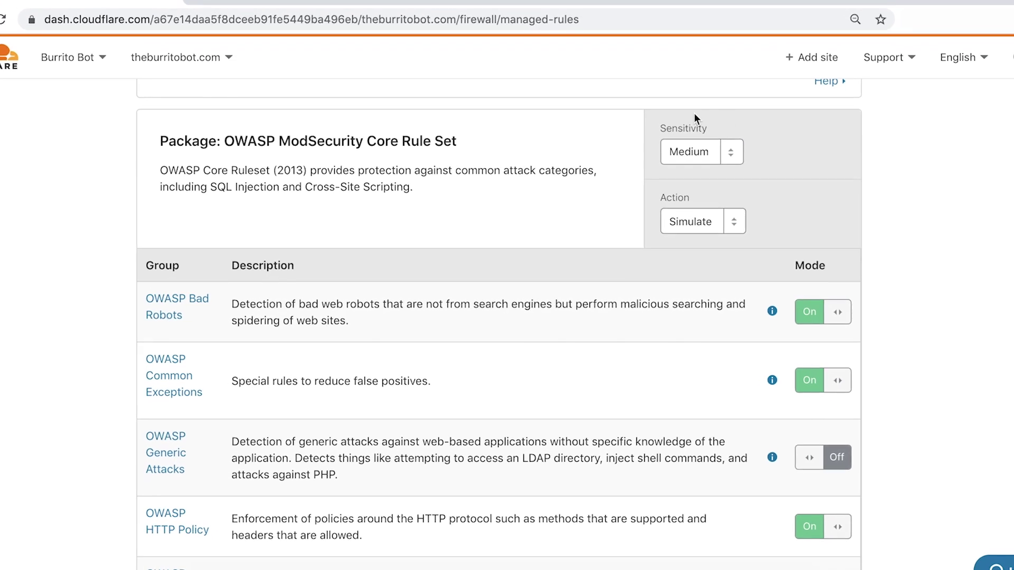
{"action": "left_click", "coordinate": [736, 146]}
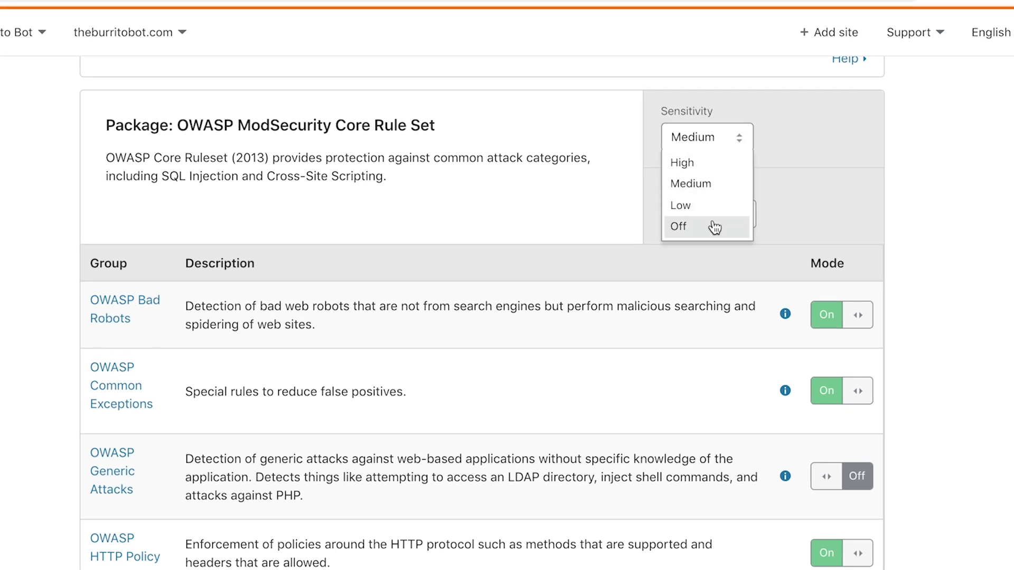
{"action": "left_click", "coordinate": [794, 147]}
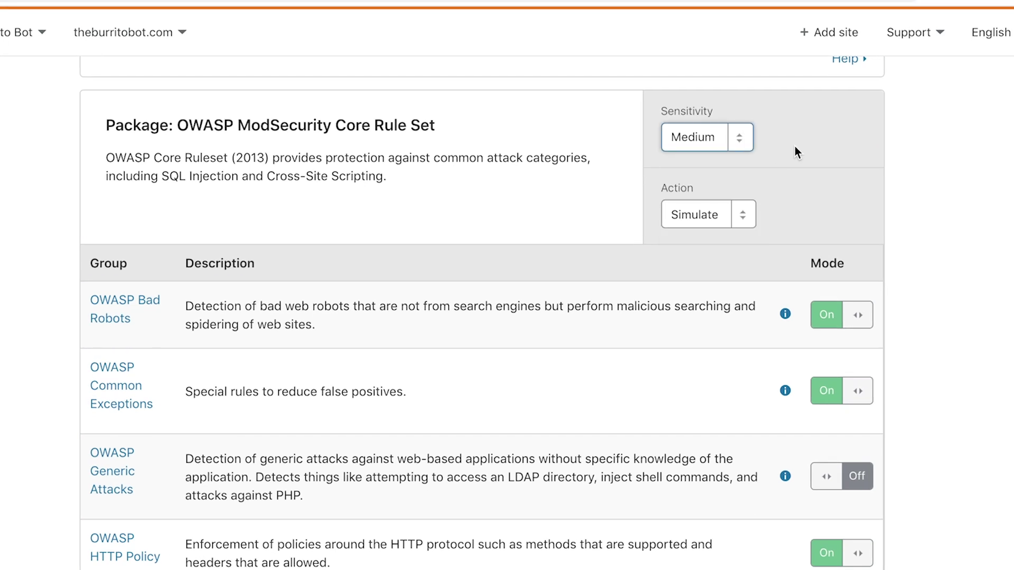
{"action": "left_click", "coordinate": [749, 215]}
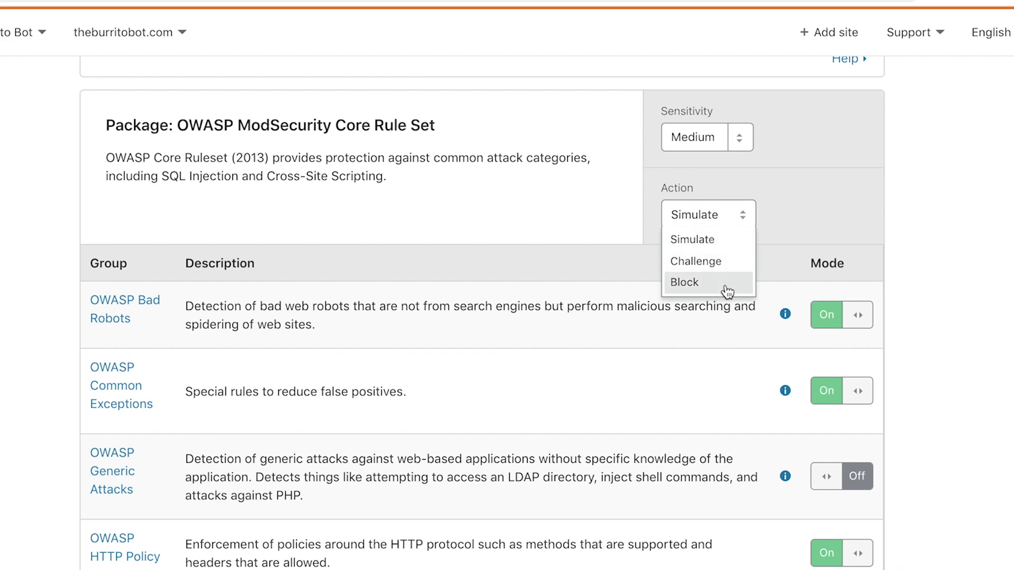
{"action": "left_click", "coordinate": [809, 210]}
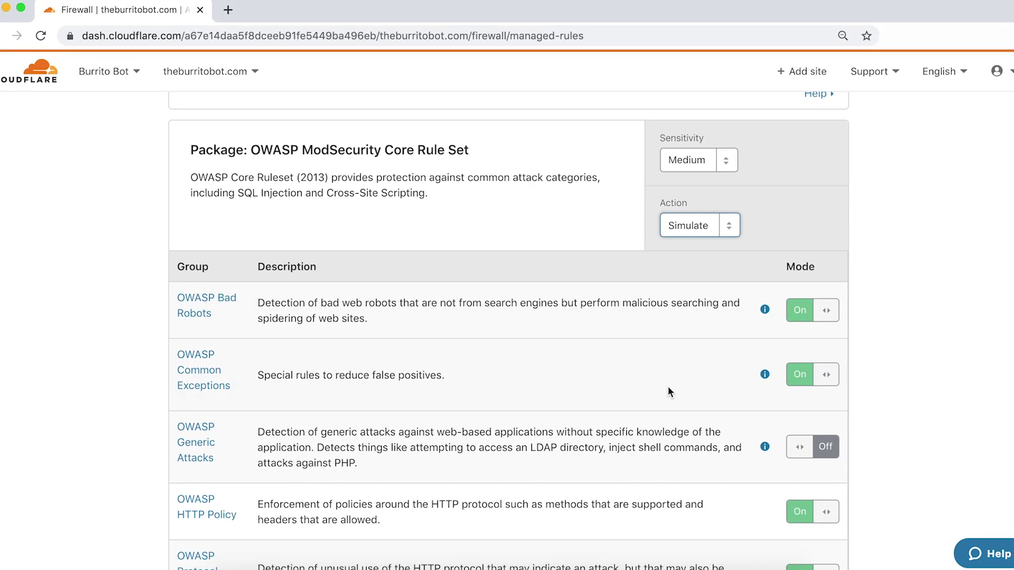
{"action": "scroll", "coordinate": [668, 387], "scroll_direction": "down", "scroll_amount": 5}
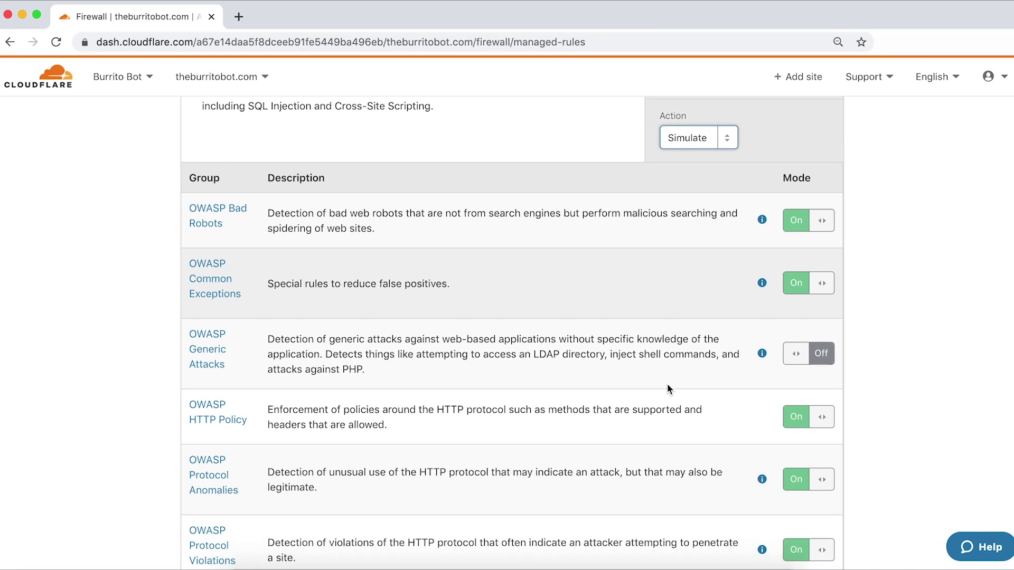
{"action": "scroll", "coordinate": [668, 387], "scroll_direction": "down", "scroll_amount": 4}
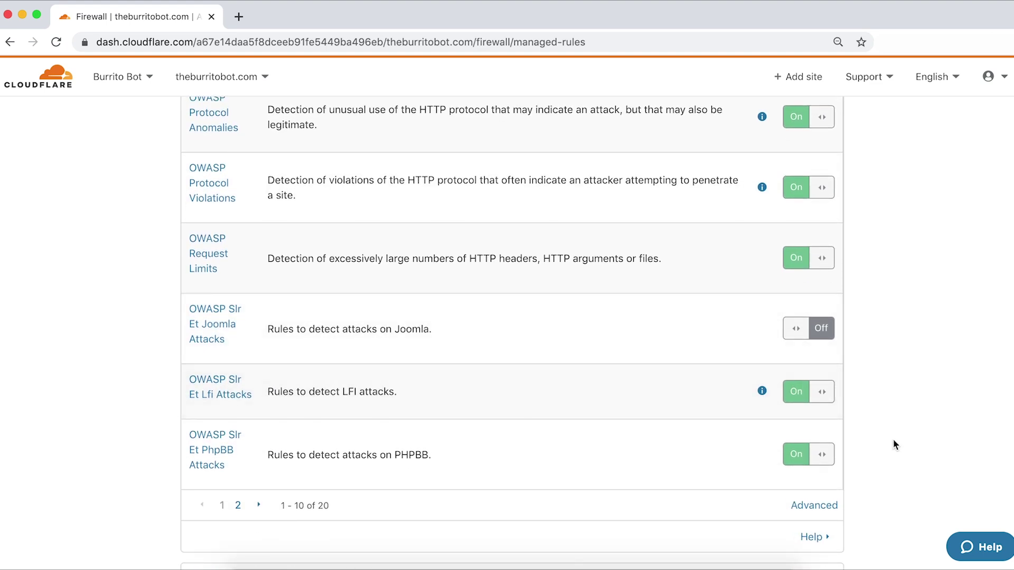
{"action": "scroll", "coordinate": [894, 442], "scroll_direction": "down", "scroll_amount": 5}
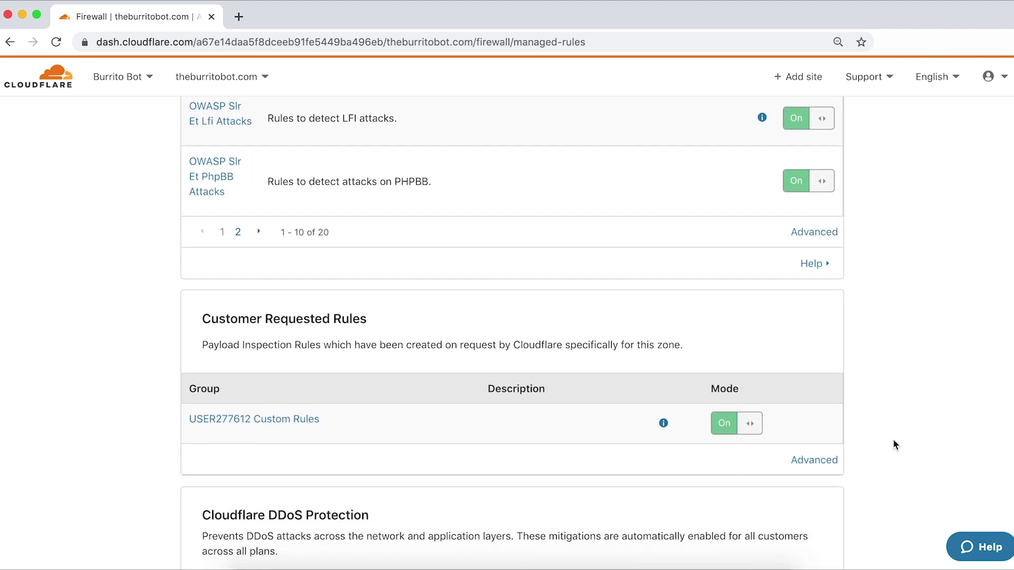
{"action": "scroll", "coordinate": [893, 442], "scroll_direction": "down", "scroll_amount": 6}
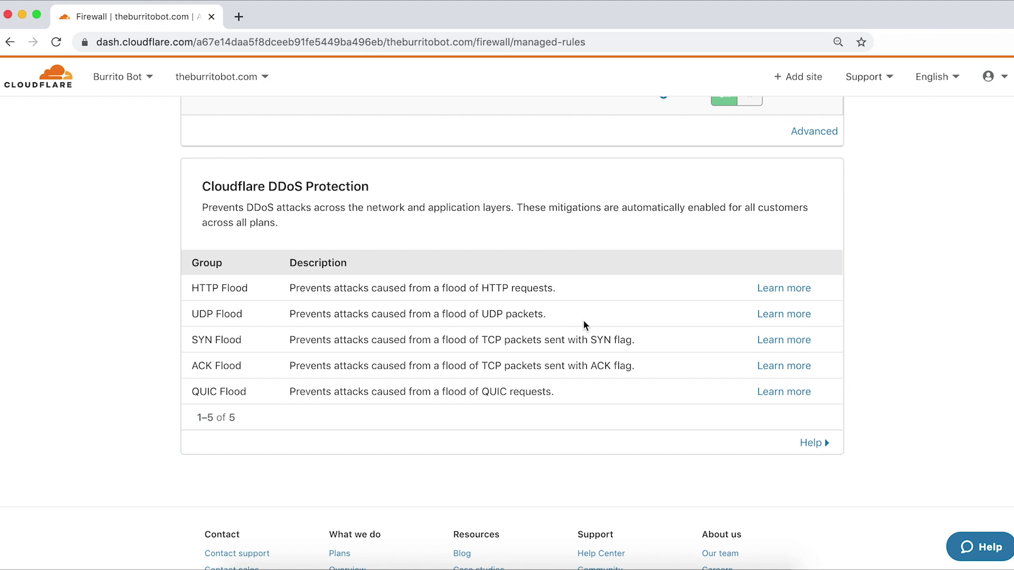
{"action": "scroll", "coordinate": [584, 324], "scroll_direction": "up", "scroll_amount": 12}
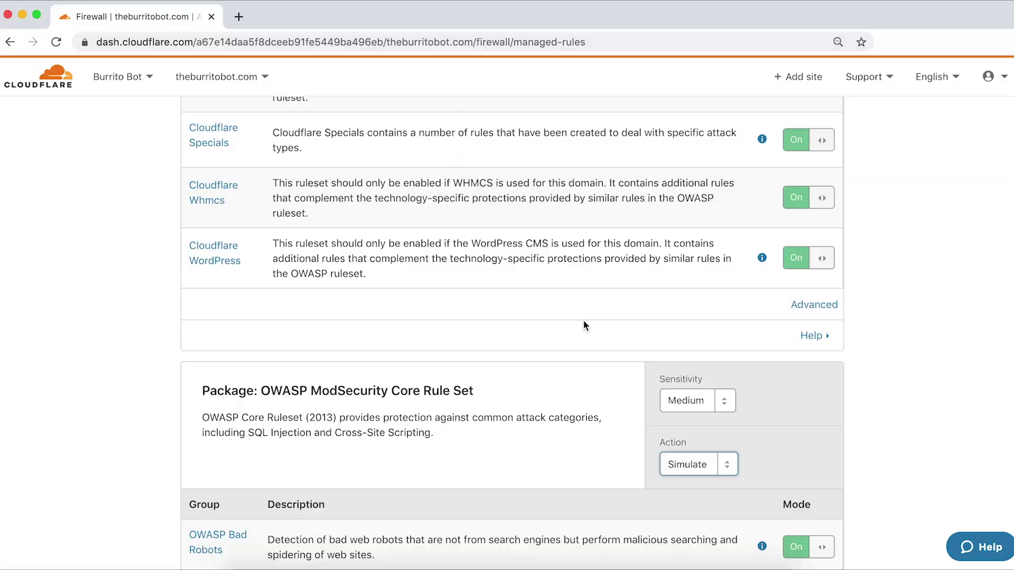
{"action": "scroll", "coordinate": [584, 321], "scroll_direction": "up", "scroll_amount": 15}
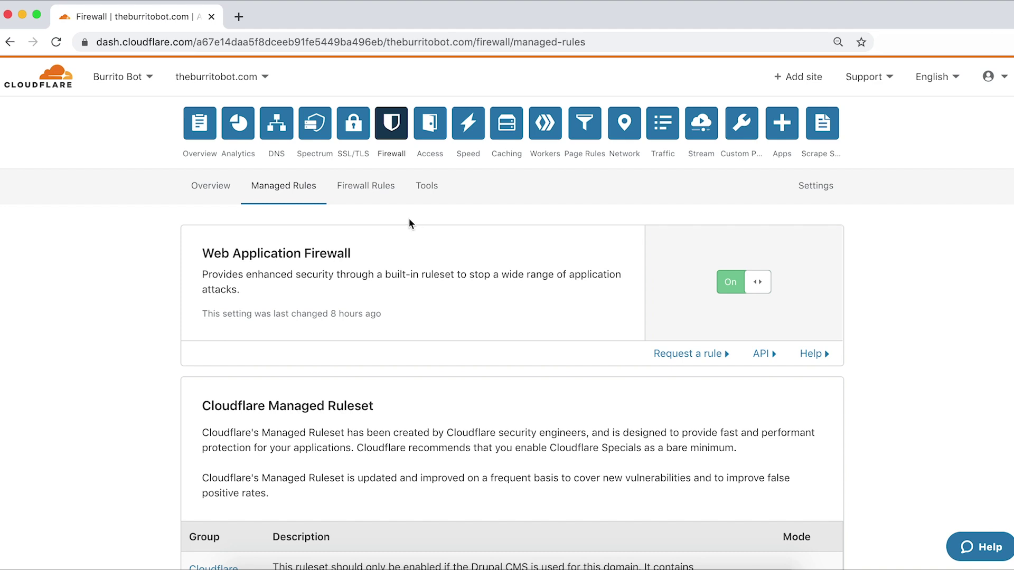
Start creating a new firewall rule from the Firewall Rules list.
{"action": "left_click", "coordinate": [359, 189]}
{"action": "scroll", "coordinate": [554, 269], "scroll_direction": "down", "scroll_amount": 1}
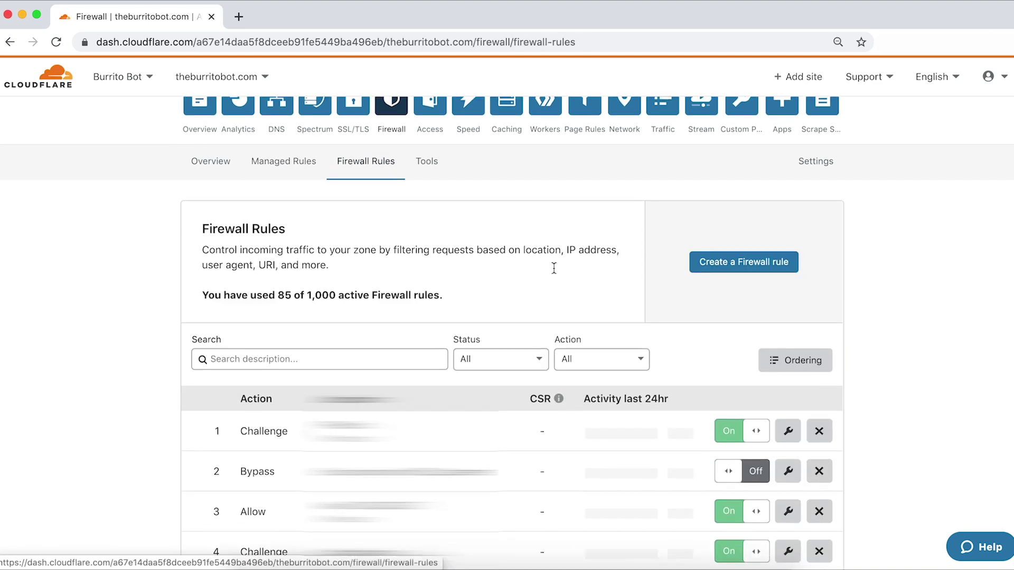
{"action": "scroll", "coordinate": [554, 268], "scroll_direction": "down", "scroll_amount": 3}
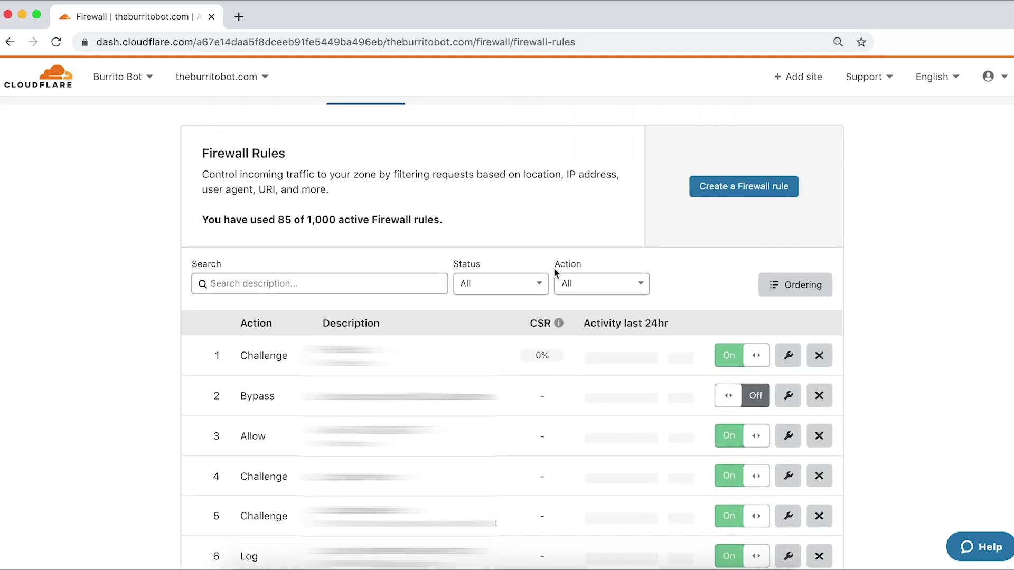
{"action": "left_click", "coordinate": [740, 196]}
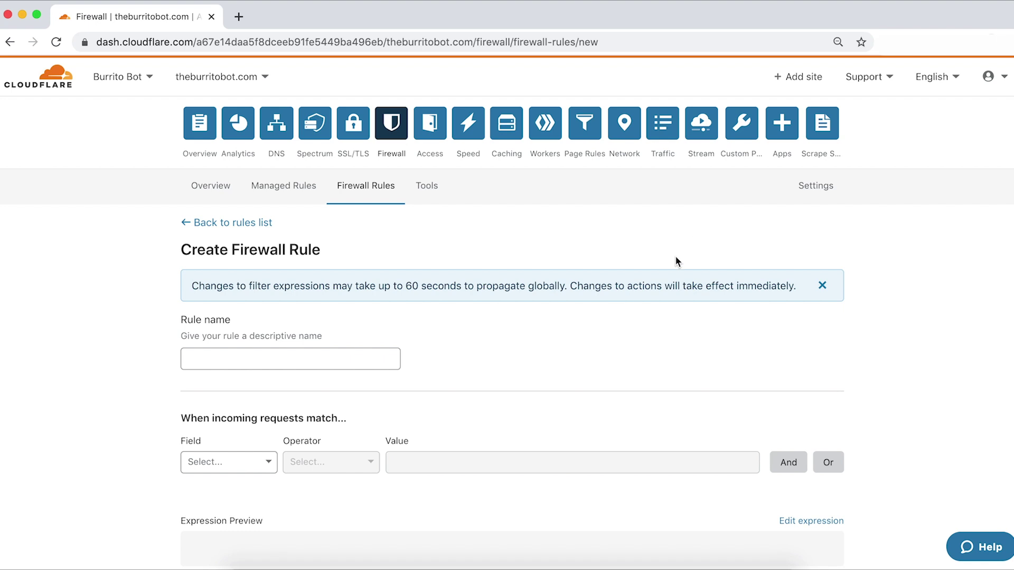
{"action": "scroll", "coordinate": [626, 318], "scroll_direction": "down", "scroll_amount": 2}
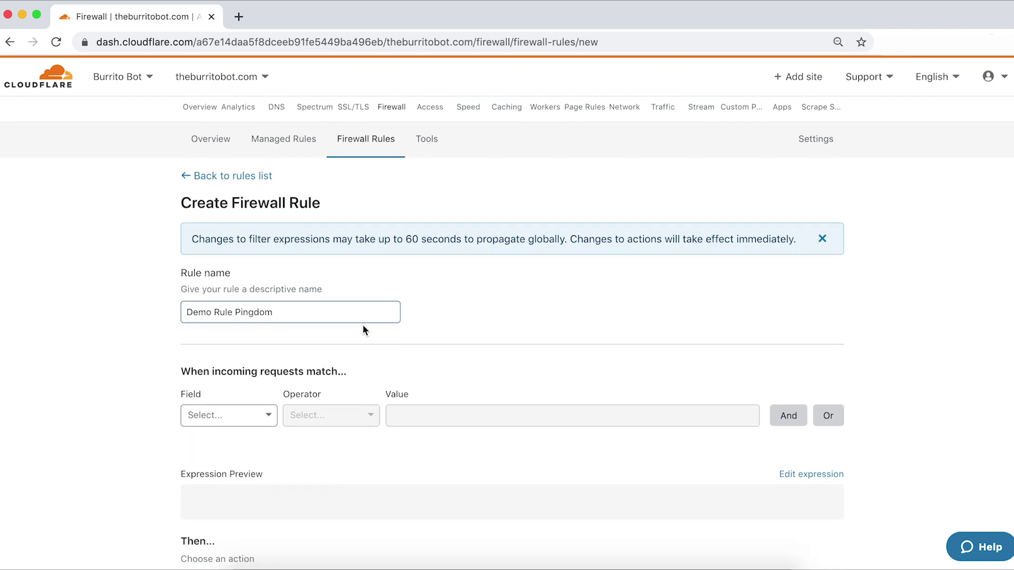
{"action": "scroll", "coordinate": [313, 384], "scroll_direction": "down", "scroll_amount": 2}
Set the first condition to User Agent equals the pasted Pingdom bot string.
{"action": "left_click", "coordinate": [271, 341]}
{"action": "scroll", "coordinate": [249, 417], "scroll_direction": "down", "scroll_amount": 5}
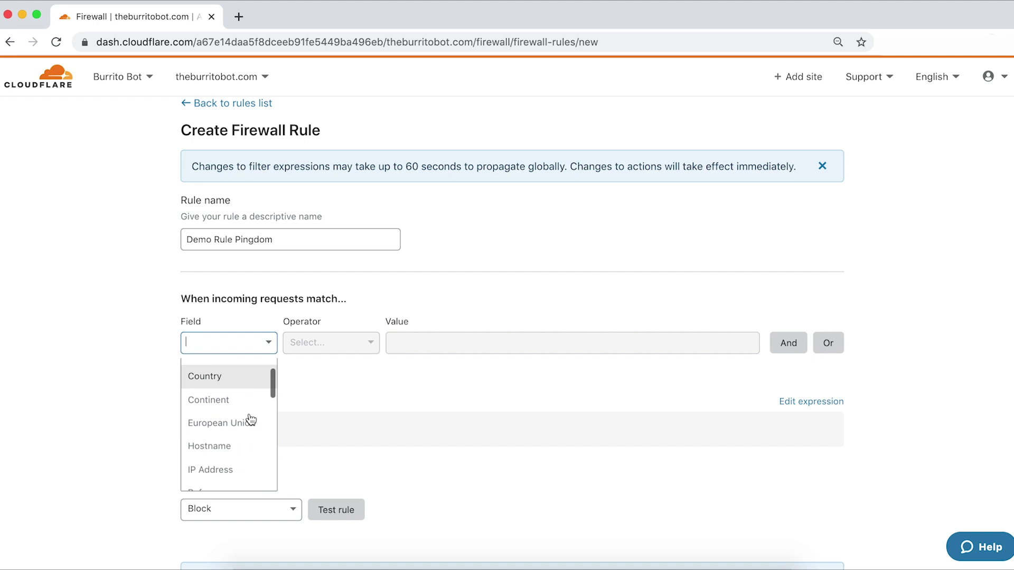
{"action": "scroll", "coordinate": [250, 419], "scroll_direction": "down", "scroll_amount": 3}
{"action": "left_click", "coordinate": [239, 404]}
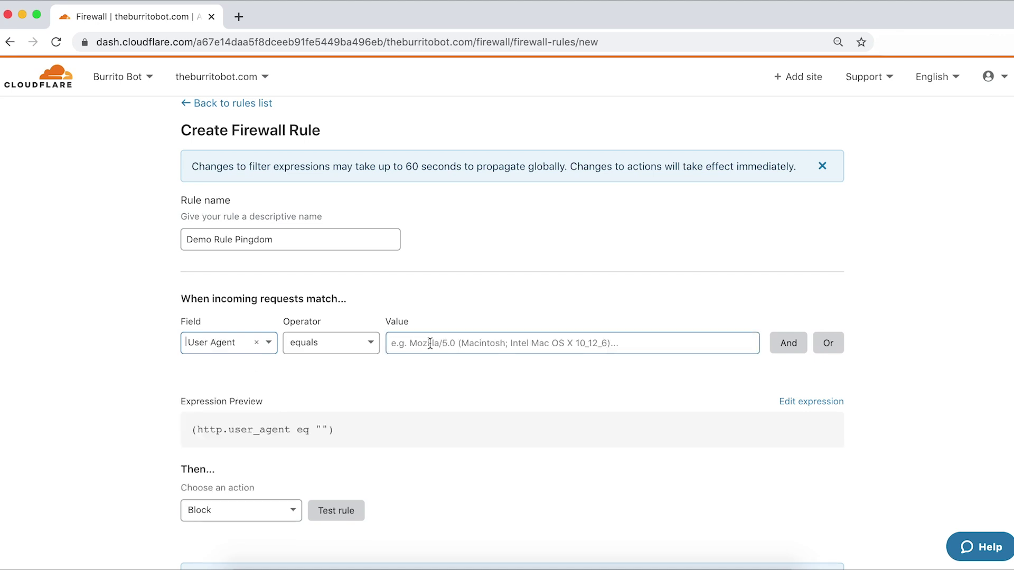
{"action": "type", "text": "Pingdom.com_bot_version_1.4_(http://www.pingdom.com/)"}
Add an And condition matching URI equals /.
{"action": "left_click", "coordinate": [788, 343]}
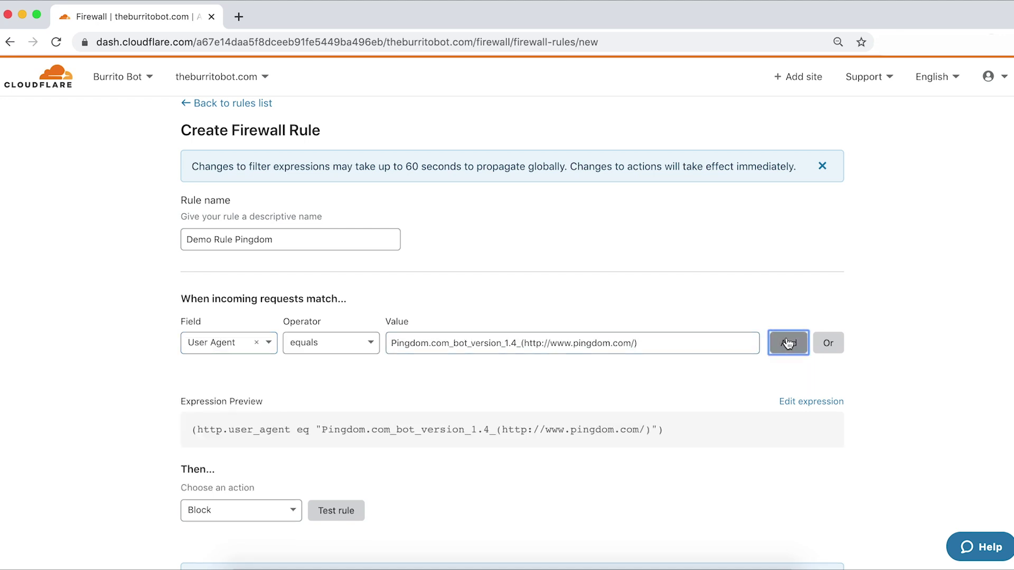
{"action": "left_click", "coordinate": [270, 395]}
{"action": "scroll", "coordinate": [227, 454], "scroll_direction": "down", "scroll_amount": 4}
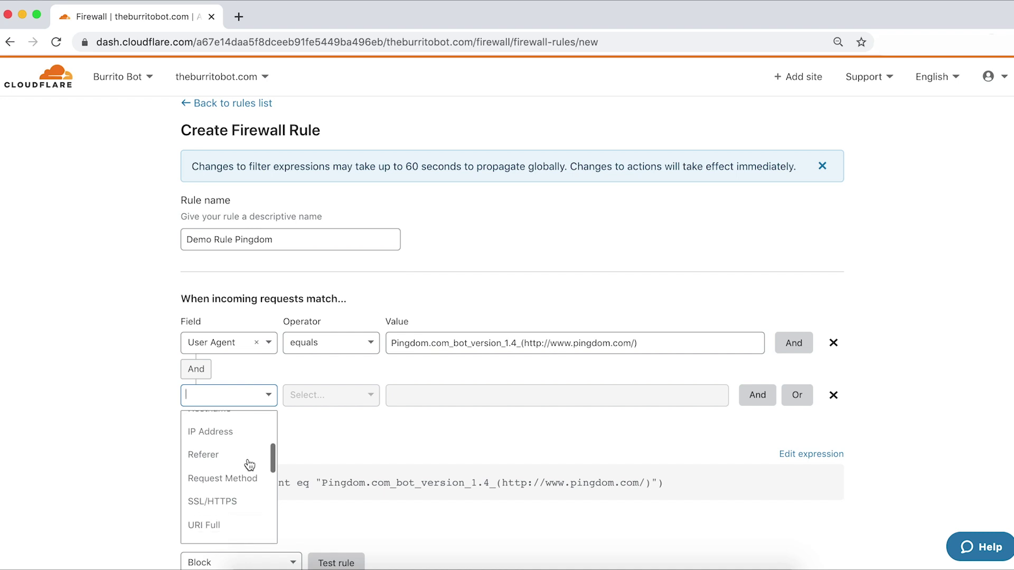
{"action": "left_click", "coordinate": [222, 505]}
{"action": "left_click", "coordinate": [431, 397]}
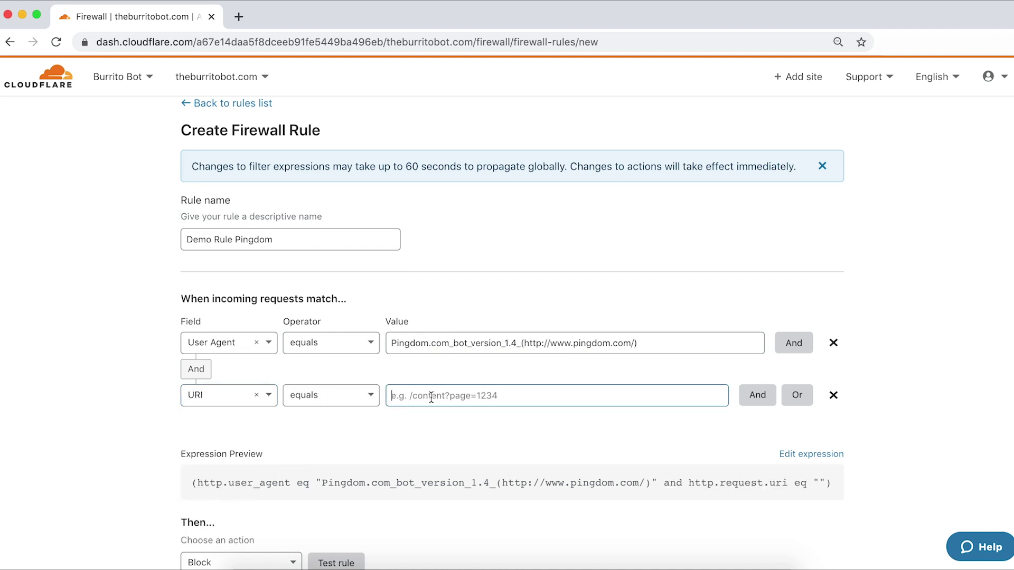
{"action": "type", "text": "/"}
Test the rule against sampled requests and keep Block as its action.
{"action": "scroll", "coordinate": [518, 440], "scroll_direction": "down", "scroll_amount": 5}
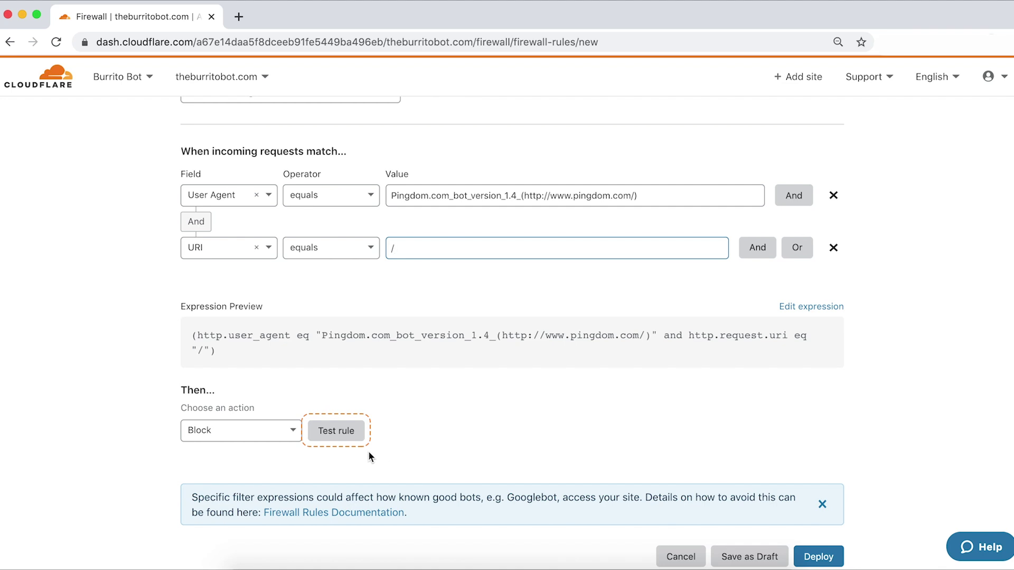
{"action": "left_click", "coordinate": [336, 431]}
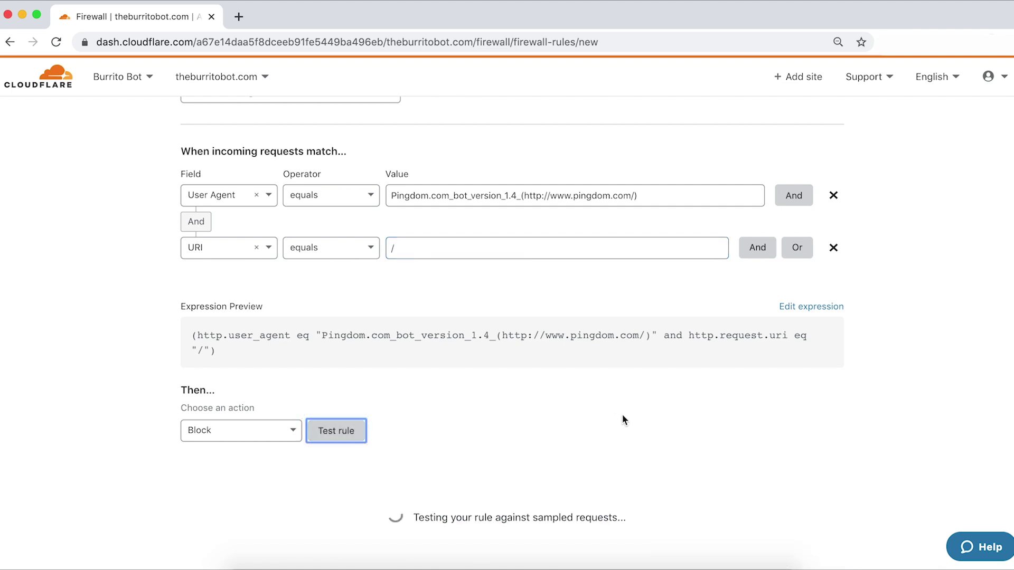
{"action": "scroll", "coordinate": [624, 419], "scroll_direction": "down", "scroll_amount": 4}
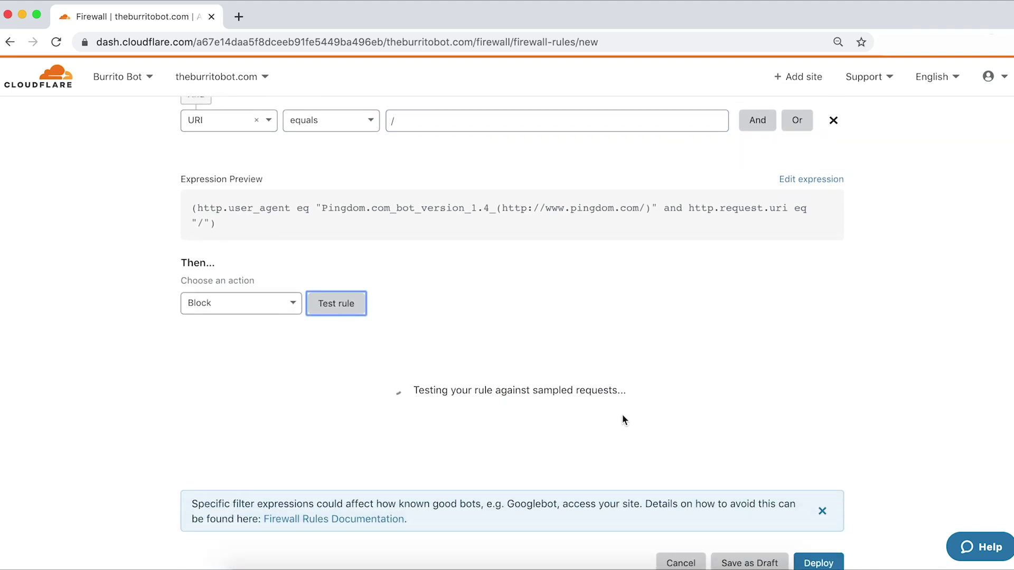
{"action": "scroll", "coordinate": [624, 420], "scroll_direction": "down", "scroll_amount": 2}
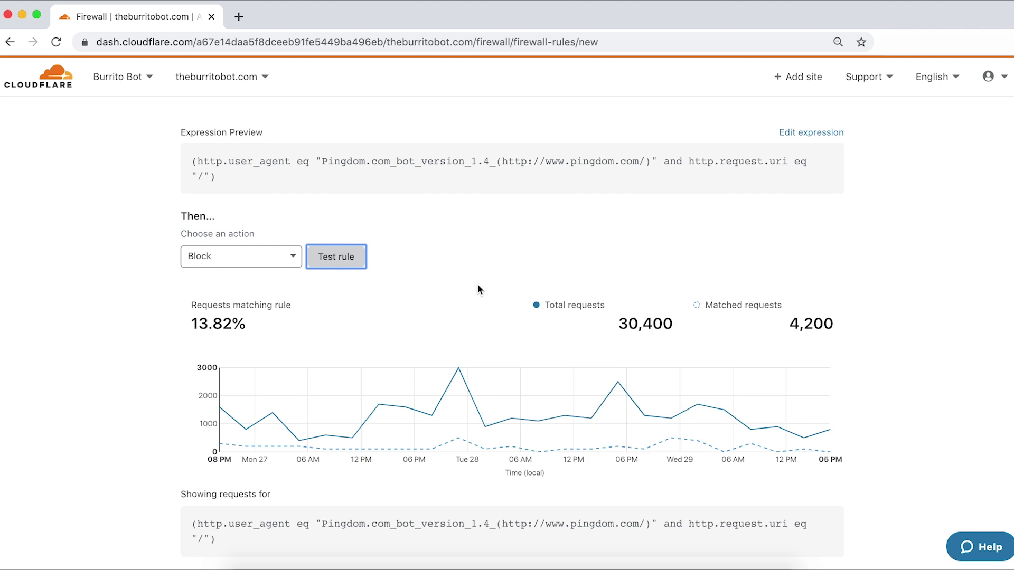
{"action": "left_click", "coordinate": [294, 259]}
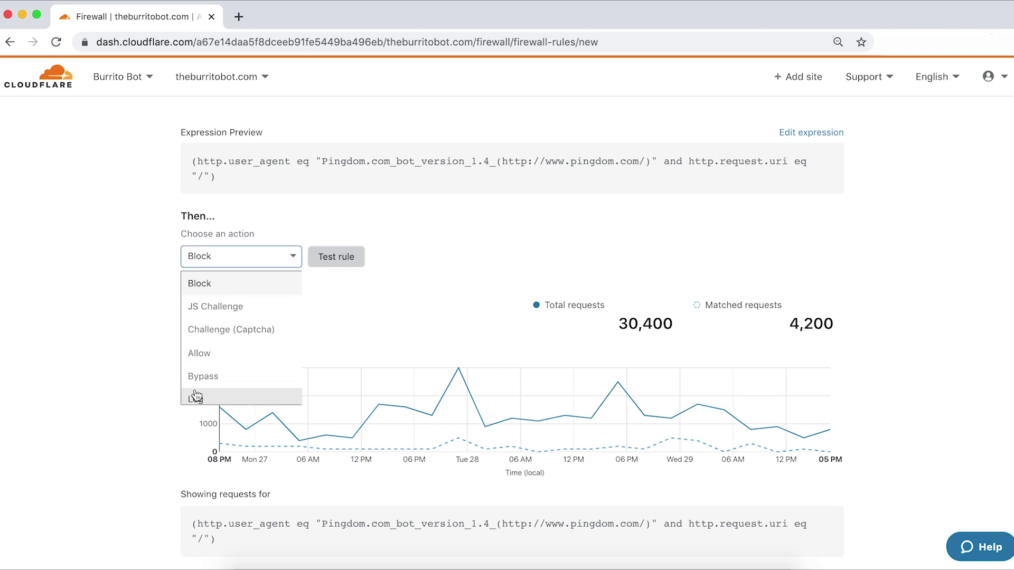
{"action": "left_click", "coordinate": [215, 289]}
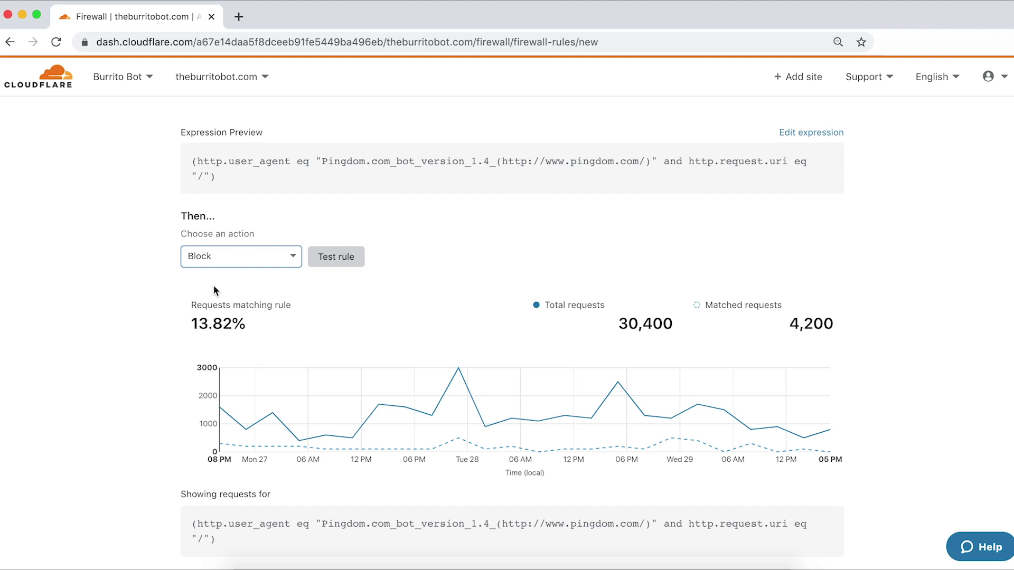
Deploy Demo Rule Pingdom and go to the Firewall Events overview.
{"action": "scroll", "coordinate": [540, 332], "scroll_direction": "down", "scroll_amount": 6}
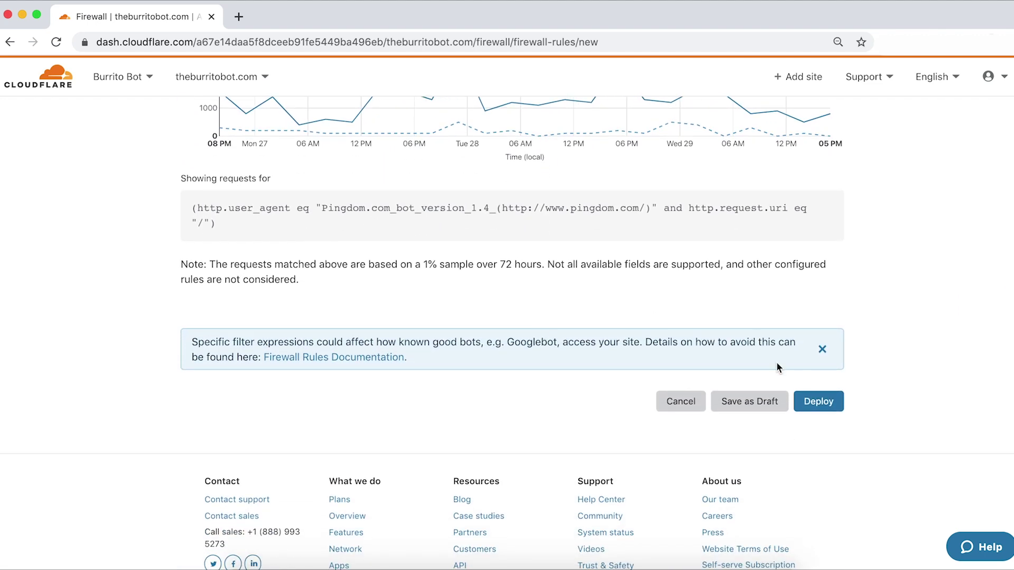
{"action": "left_click", "coordinate": [802, 406]}
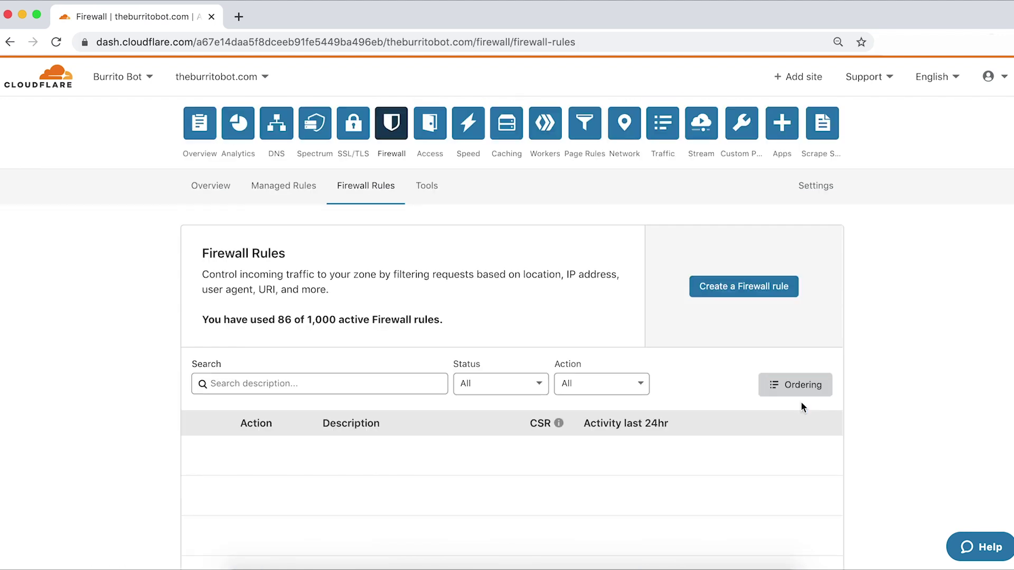
{"action": "scroll", "coordinate": [851, 429], "scroll_direction": "down", "scroll_amount": 1}
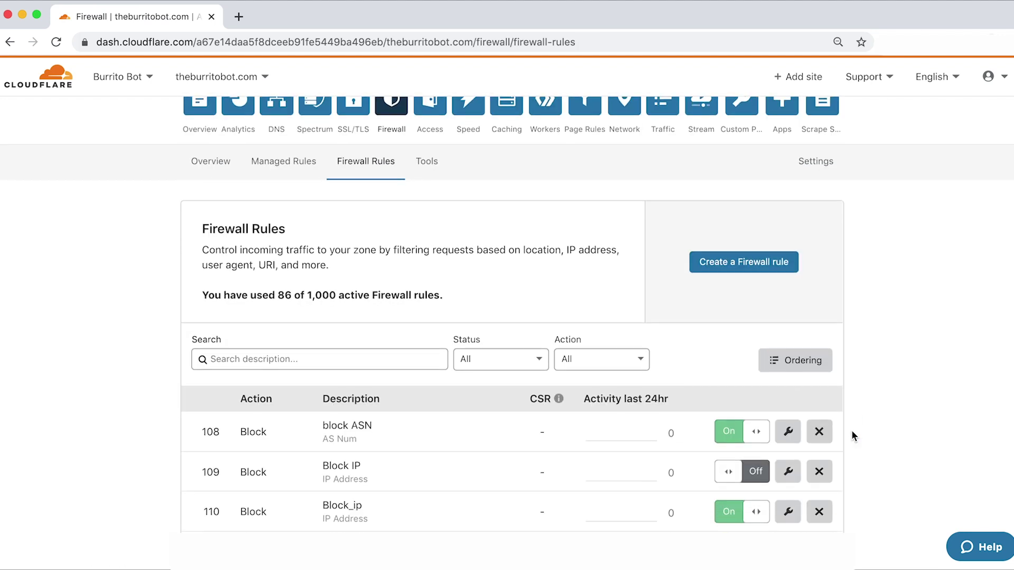
{"action": "scroll", "coordinate": [852, 431], "scroll_direction": "up", "scroll_amount": 1}
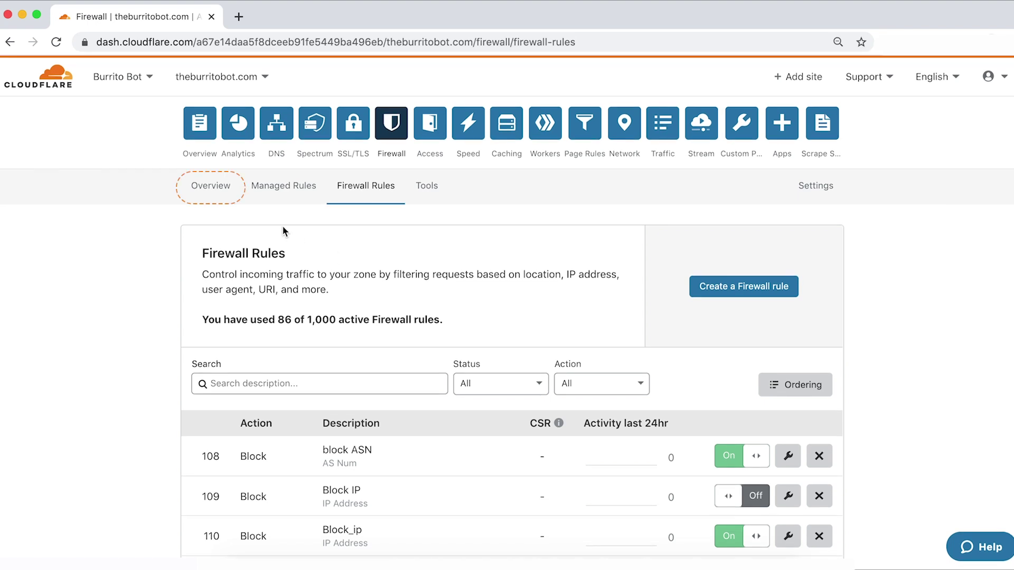
{"action": "left_click", "coordinate": [213, 195]}
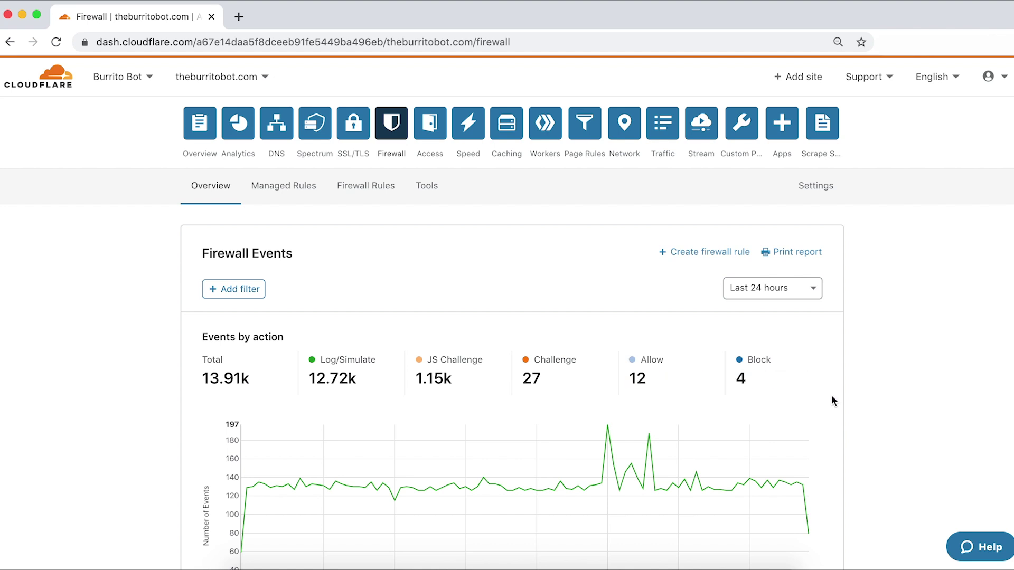
{"action": "left_click", "coordinate": [815, 291]}
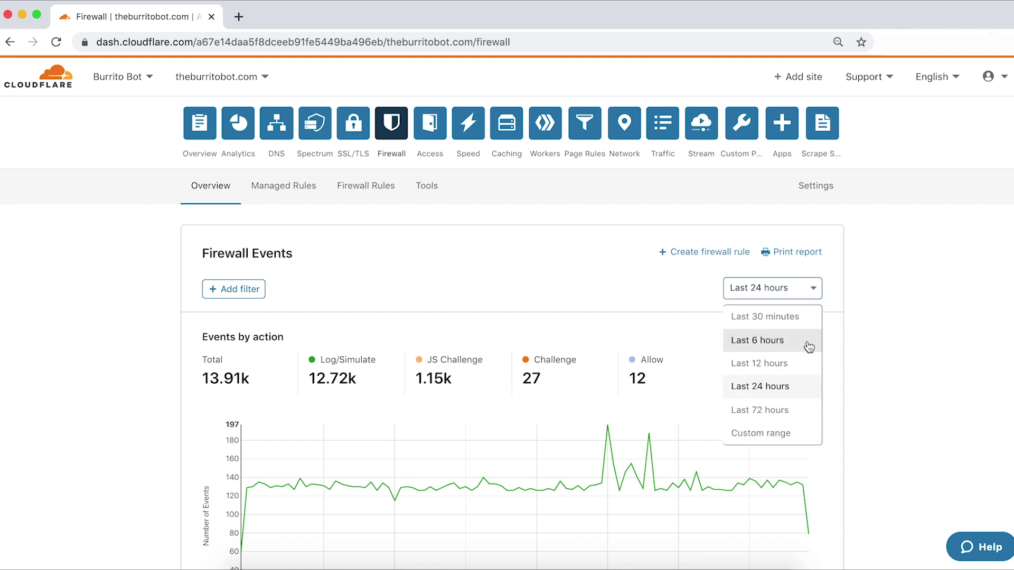
{"action": "left_click", "coordinate": [864, 437]}
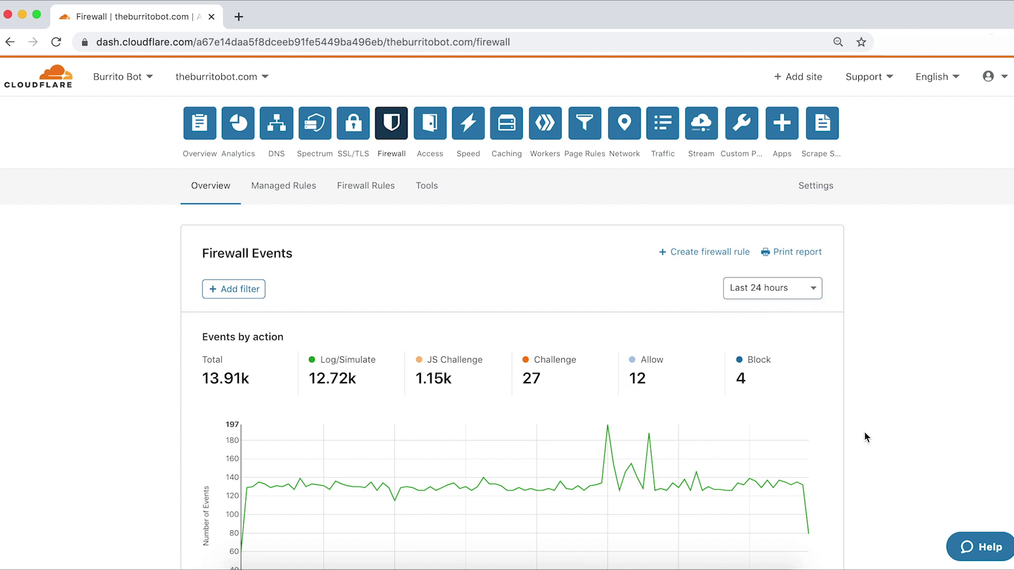
{"action": "scroll", "coordinate": [864, 436], "scroll_direction": "down", "scroll_amount": 3}
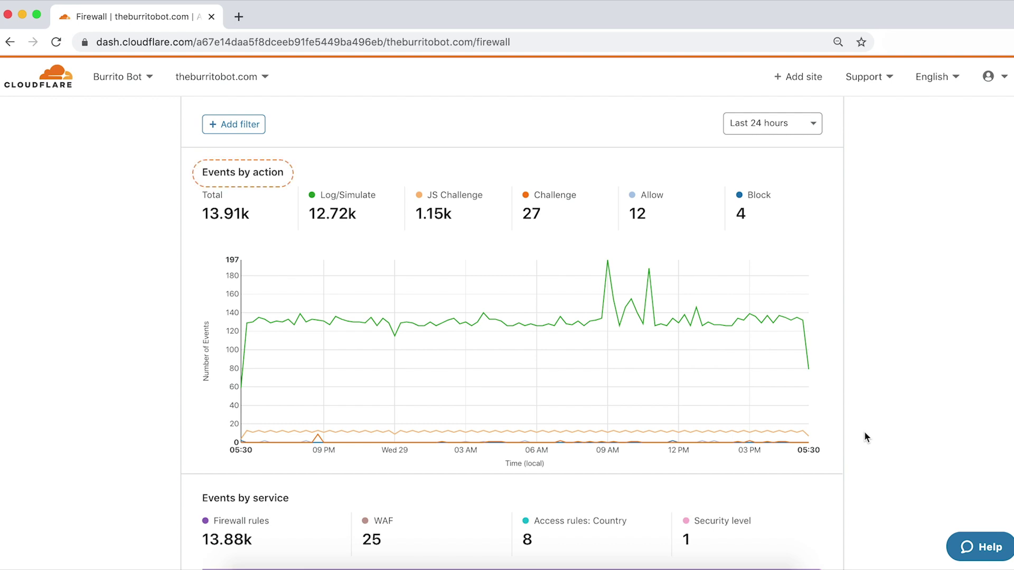
{"action": "scroll", "coordinate": [865, 437], "scroll_direction": "down", "scroll_amount": 6}
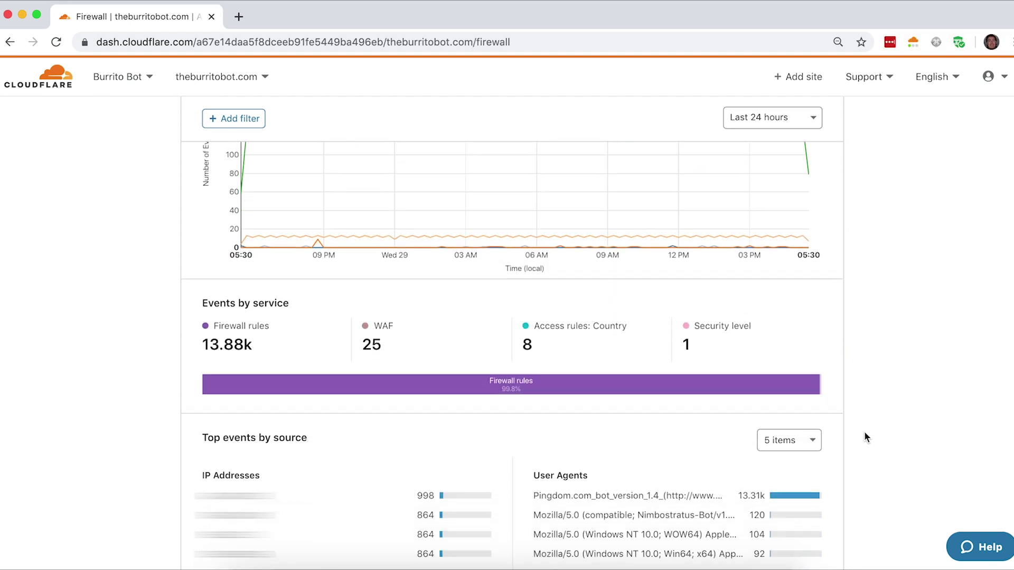
{"action": "scroll", "coordinate": [865, 433], "scroll_direction": "down", "scroll_amount": 2}
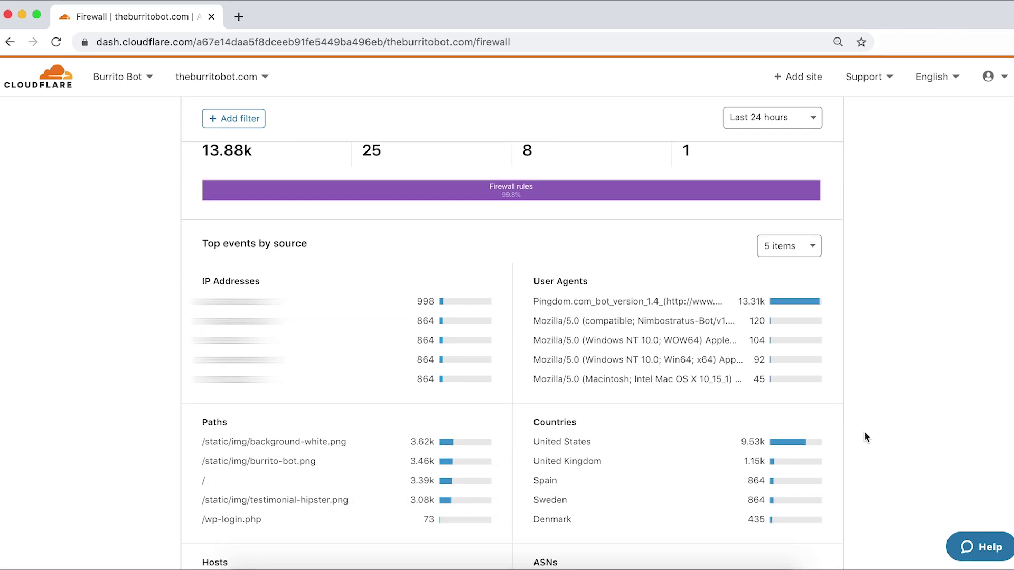
{"action": "scroll", "coordinate": [865, 437], "scroll_direction": "down", "scroll_amount": 4}
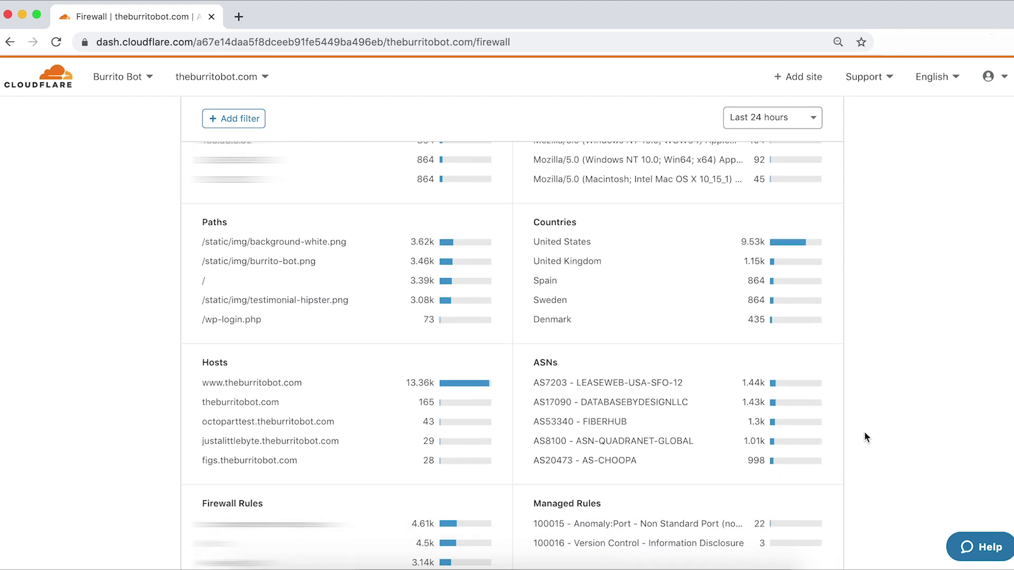
{"action": "scroll", "coordinate": [864, 437], "scroll_direction": "down", "scroll_amount": 4}
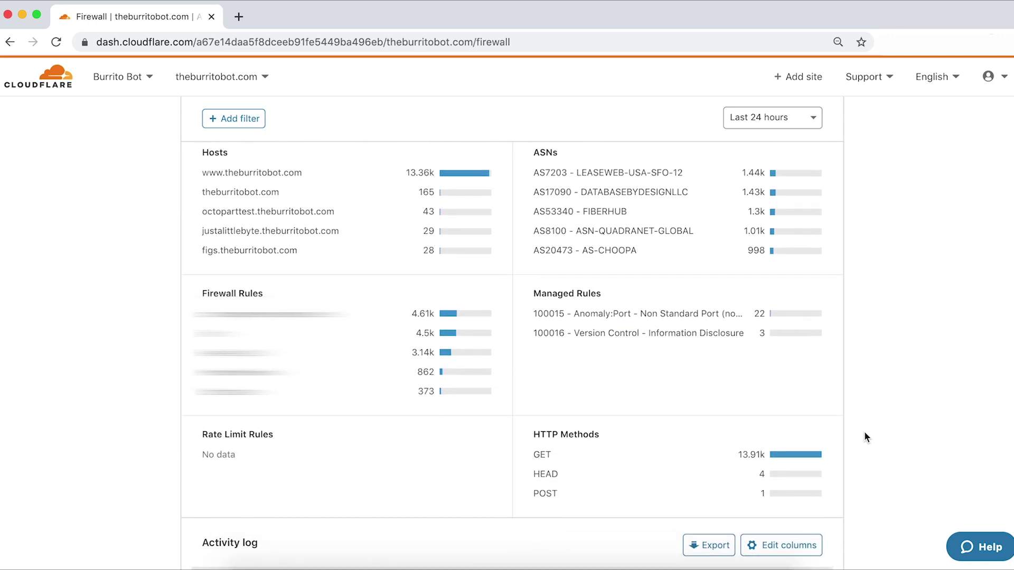
{"action": "scroll", "coordinate": [864, 438], "scroll_direction": "down", "scroll_amount": 3}
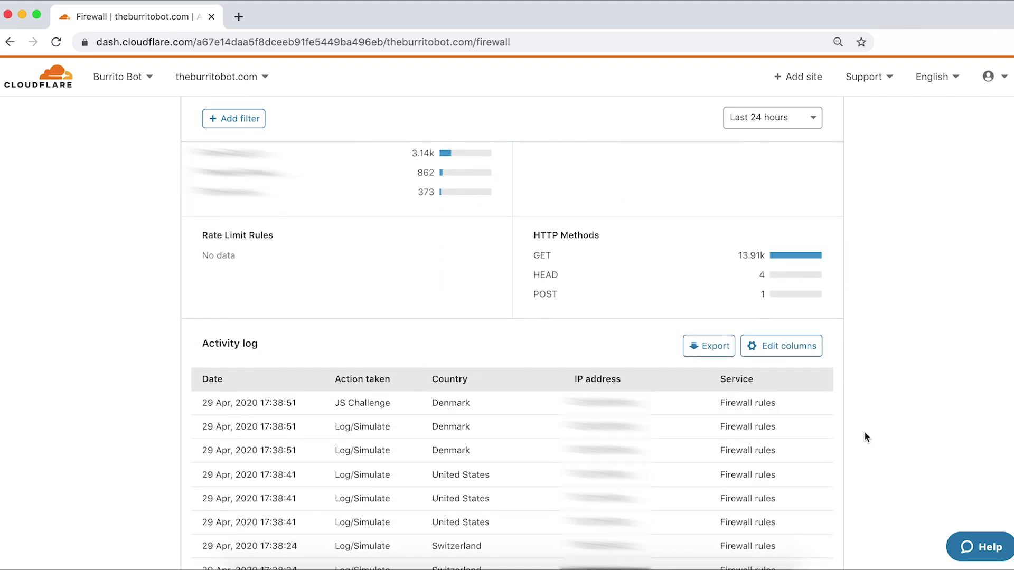
{"action": "scroll", "coordinate": [864, 436], "scroll_direction": "down", "scroll_amount": 3}
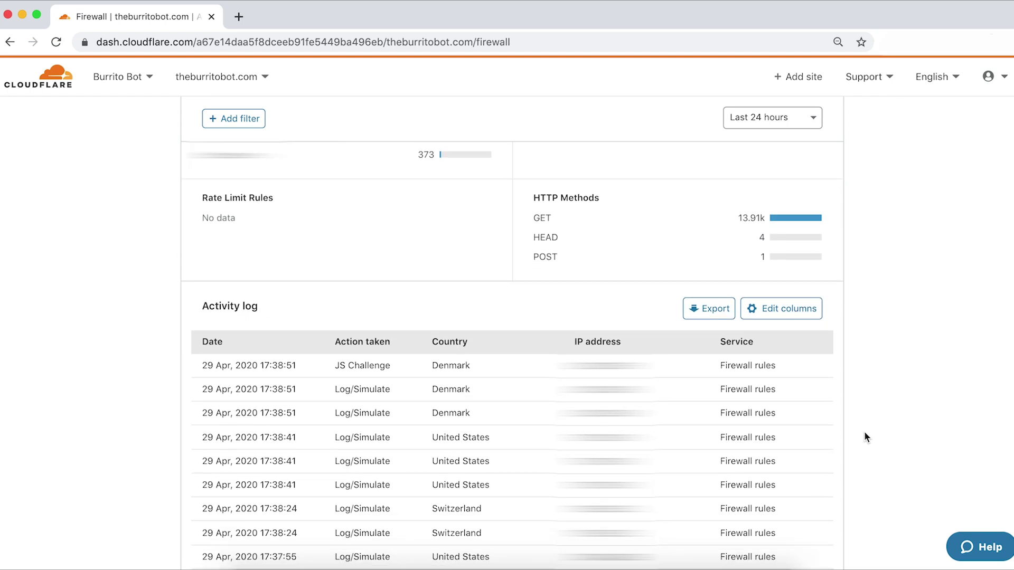
{"action": "scroll", "coordinate": [865, 437], "scroll_direction": "down", "scroll_amount": 1}
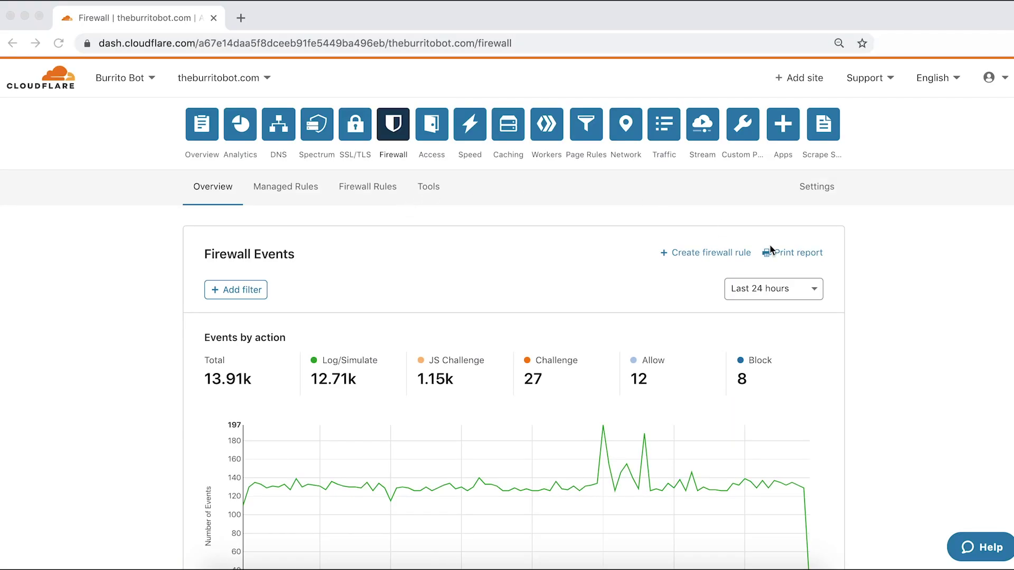
Limit the firewall events time range to the last 30 minutes.
{"action": "left_click", "coordinate": [815, 292]}
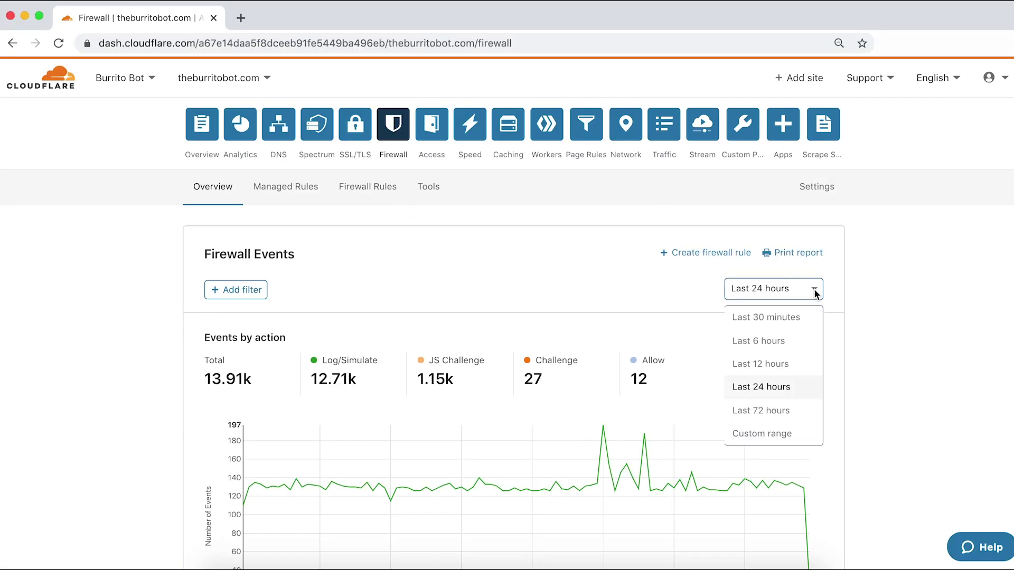
{"action": "left_click", "coordinate": [800, 317]}
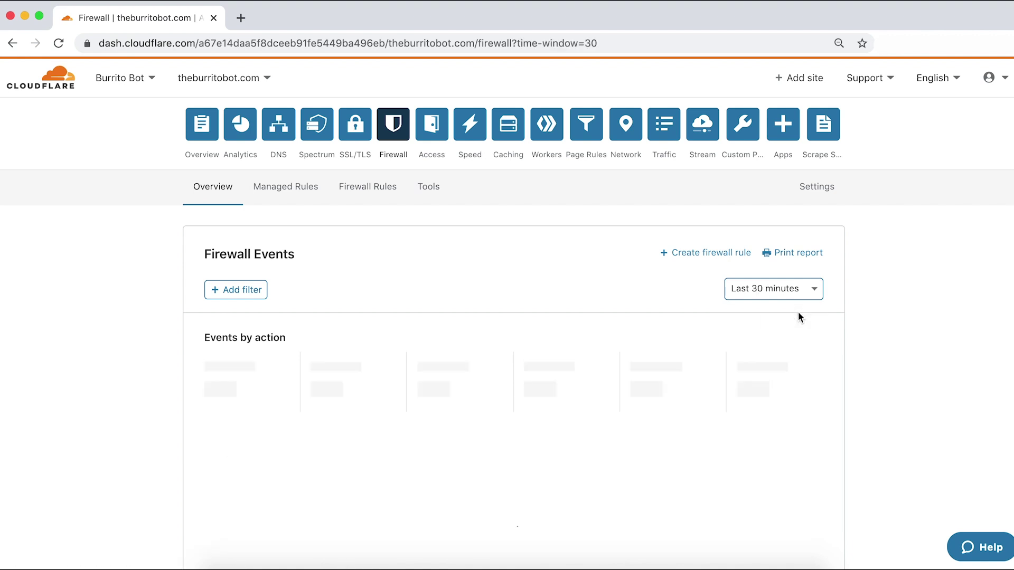
{"action": "scroll", "coordinate": [560, 273], "scroll_direction": "down", "scroll_amount": 5}
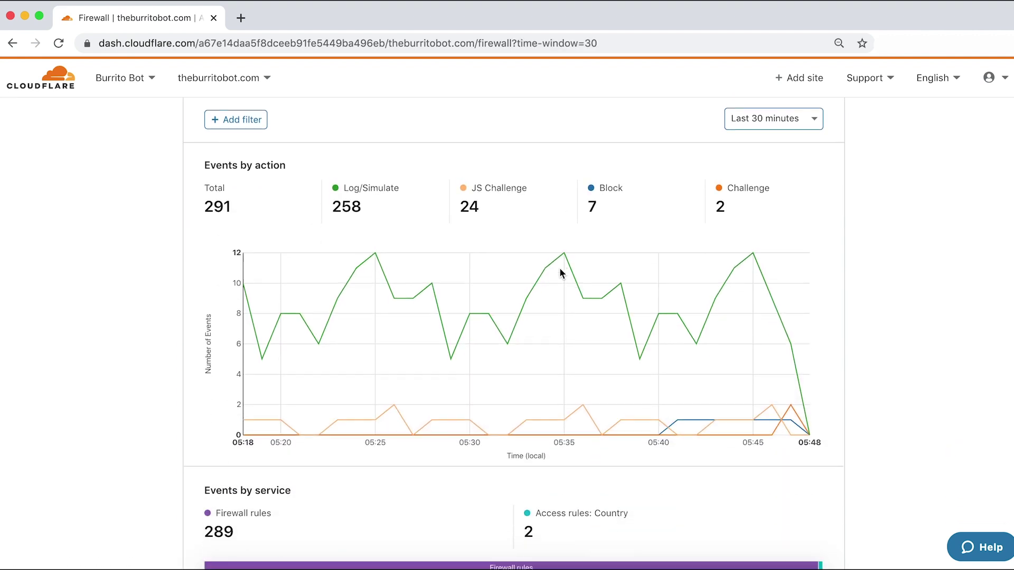
{"action": "scroll", "coordinate": [560, 270], "scroll_direction": "down", "scroll_amount": 8}
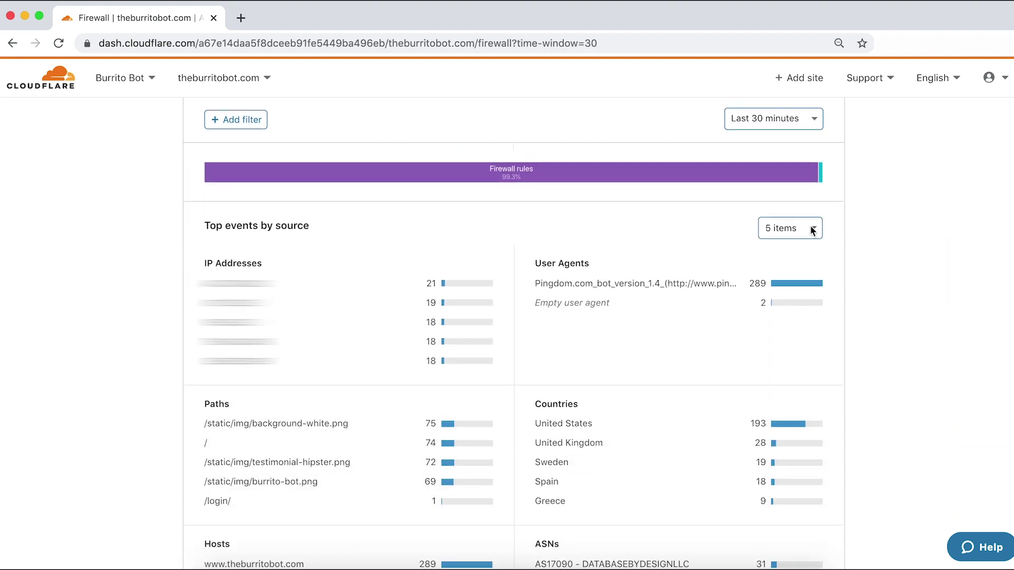
Show 10 items per top-events breakdown and filter to Demo Rule Pingdom's events.
{"action": "left_click", "coordinate": [810, 229]}
{"action": "left_click", "coordinate": [800, 283]}
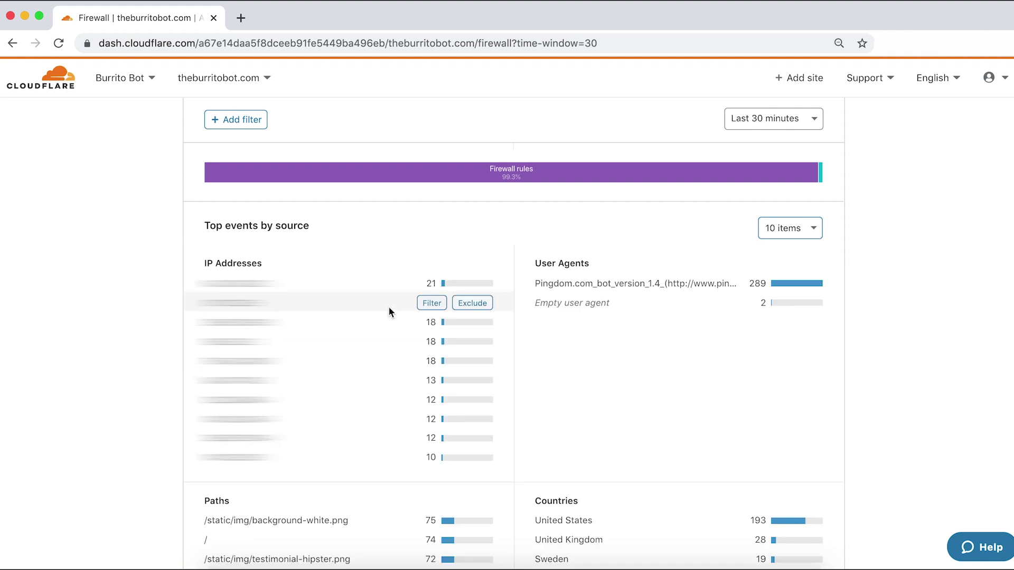
{"action": "scroll", "coordinate": [388, 307], "scroll_direction": "down", "scroll_amount": 12}
{"action": "scroll", "coordinate": [389, 311], "scroll_direction": "down", "scroll_amount": 4}
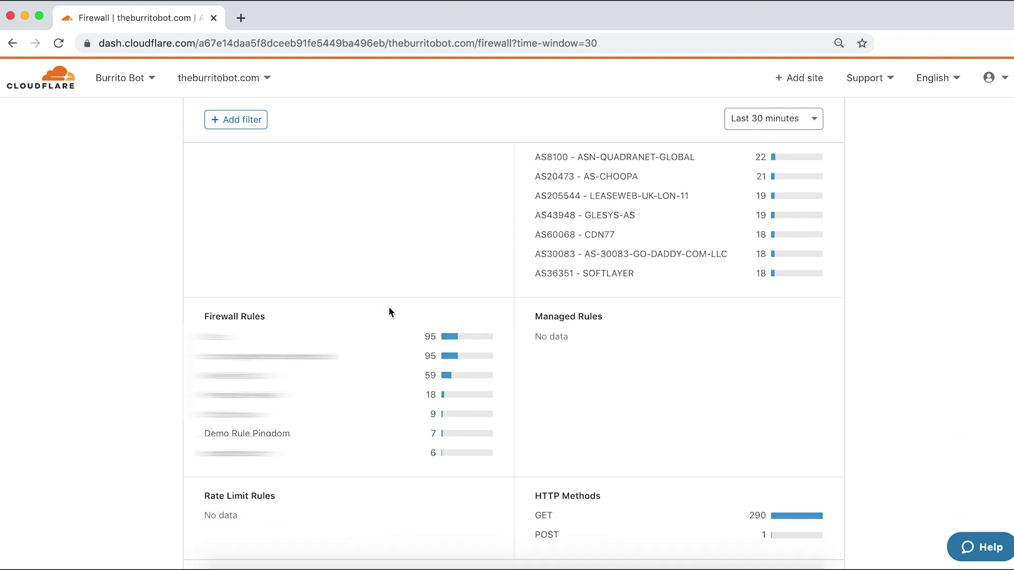
{"action": "mouse_move", "coordinate": [323, 398]}
{"action": "left_click", "coordinate": [432, 405]}
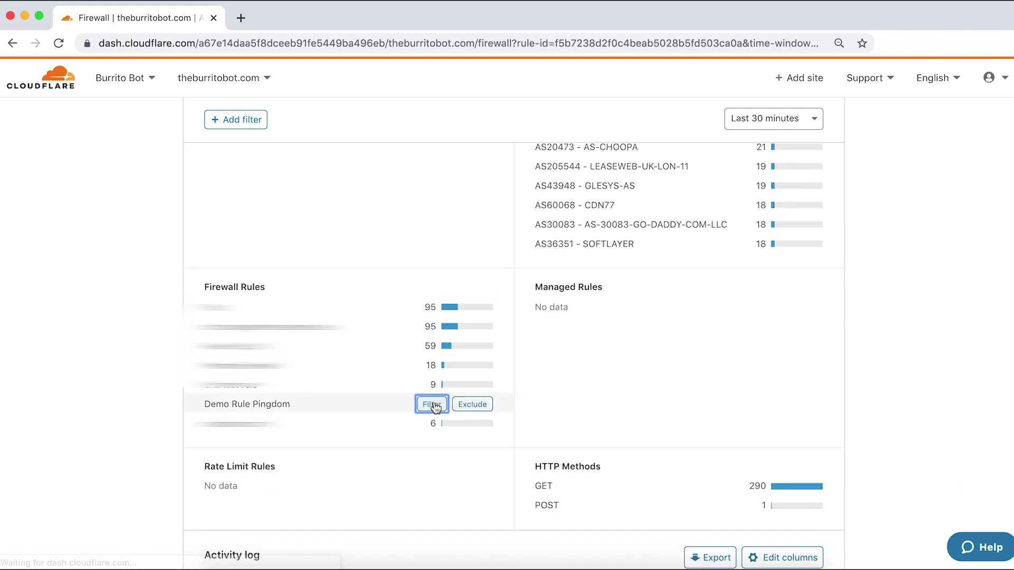
{"action": "scroll", "coordinate": [432, 299], "scroll_direction": "up", "scroll_amount": 6}
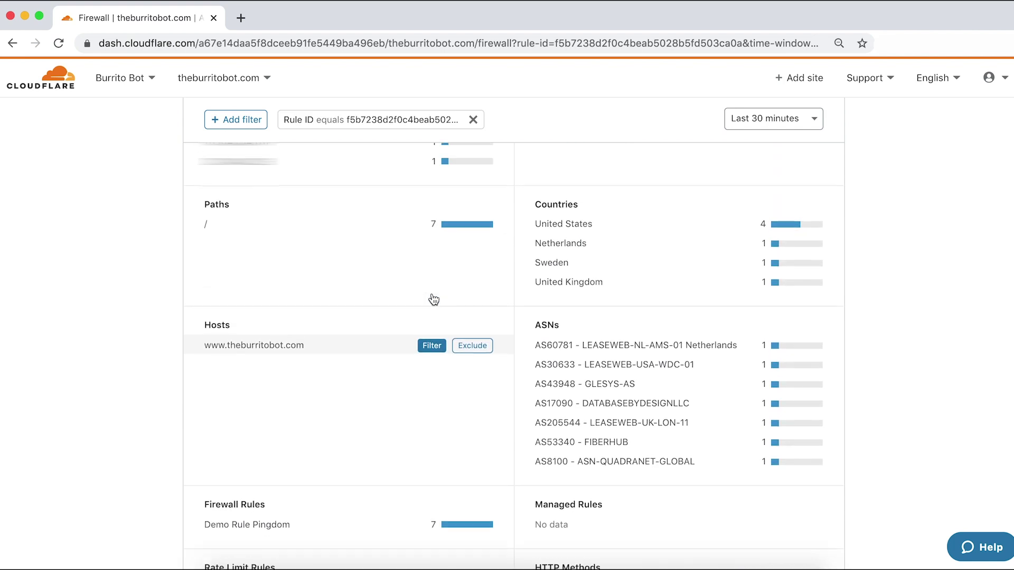
{"action": "scroll", "coordinate": [432, 299], "scroll_direction": "up", "scroll_amount": 2}
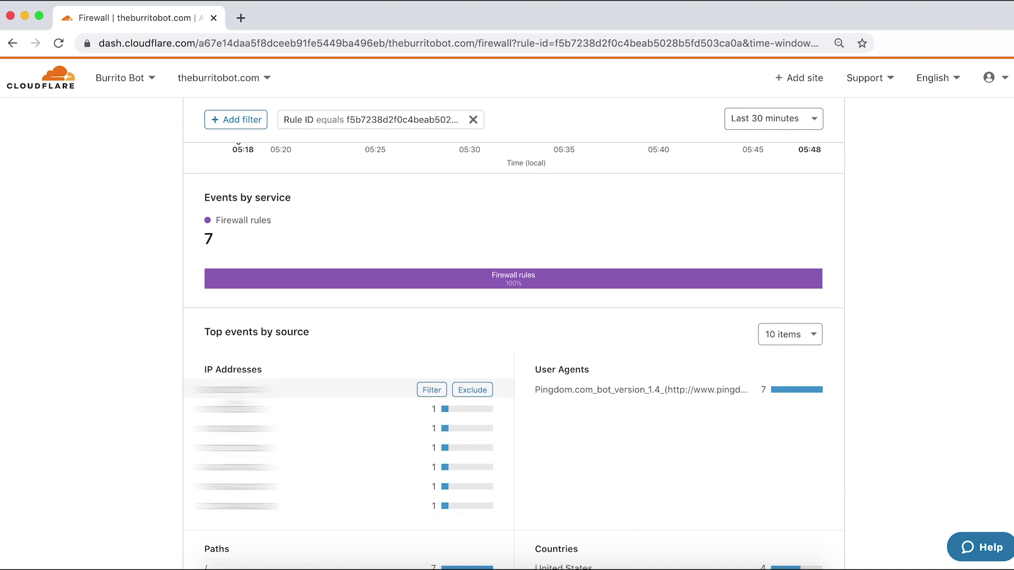
{"action": "scroll", "coordinate": [233, 396], "scroll_direction": "up", "scroll_amount": 6}
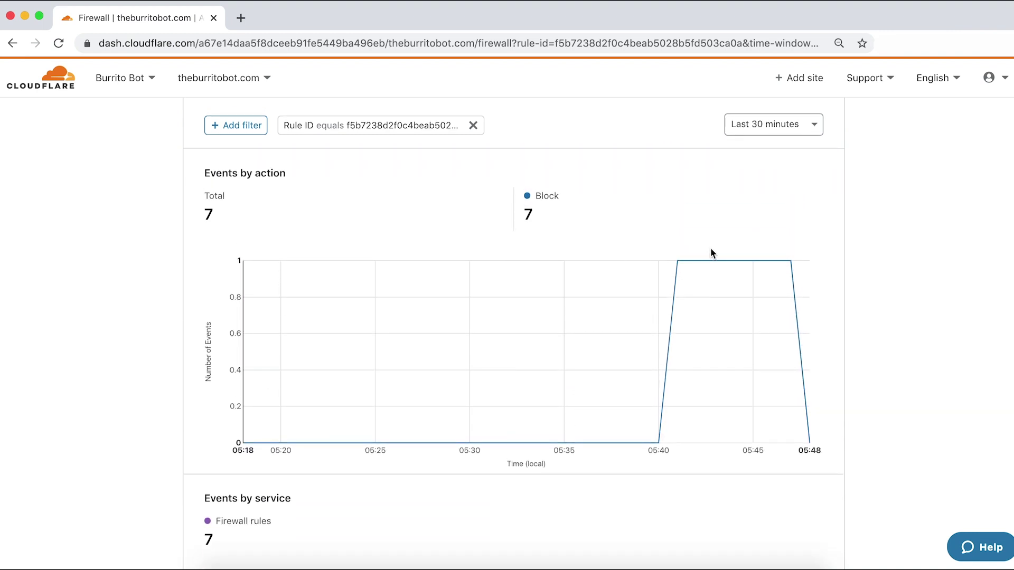
{"action": "scroll", "coordinate": [756, 475], "scroll_direction": "down", "scroll_amount": 15}
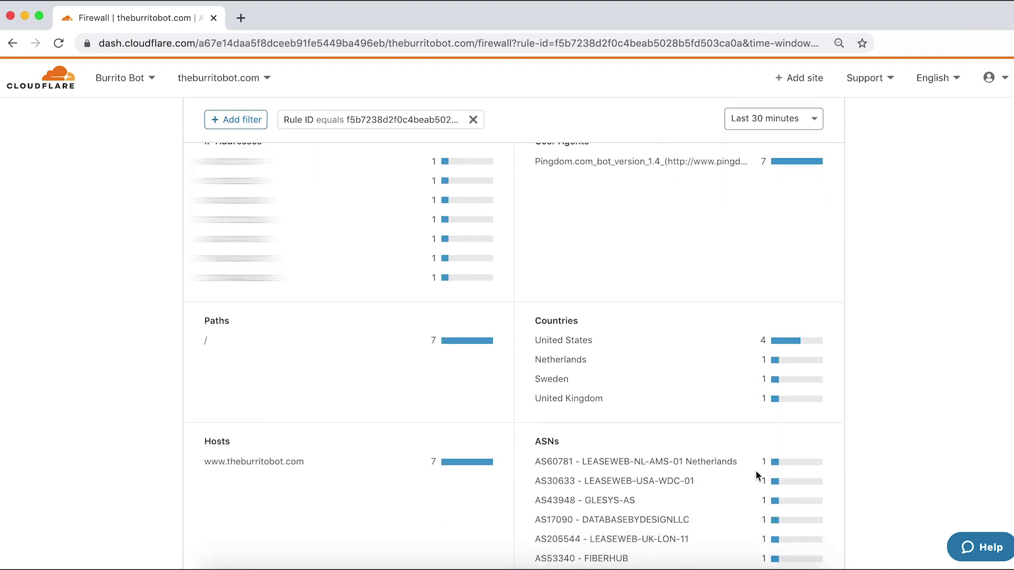
{"action": "scroll", "coordinate": [563, 252], "scroll_direction": "up", "scroll_amount": 1}
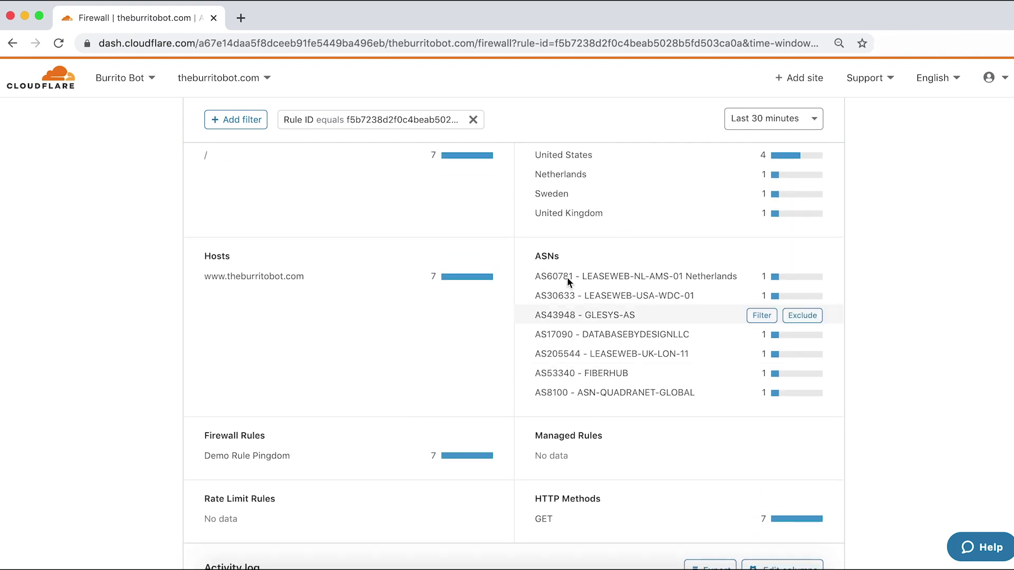
{"action": "scroll", "coordinate": [580, 317], "scroll_direction": "down", "scroll_amount": 3}
{"action": "scroll", "coordinate": [696, 404], "scroll_direction": "down", "scroll_amount": 3}
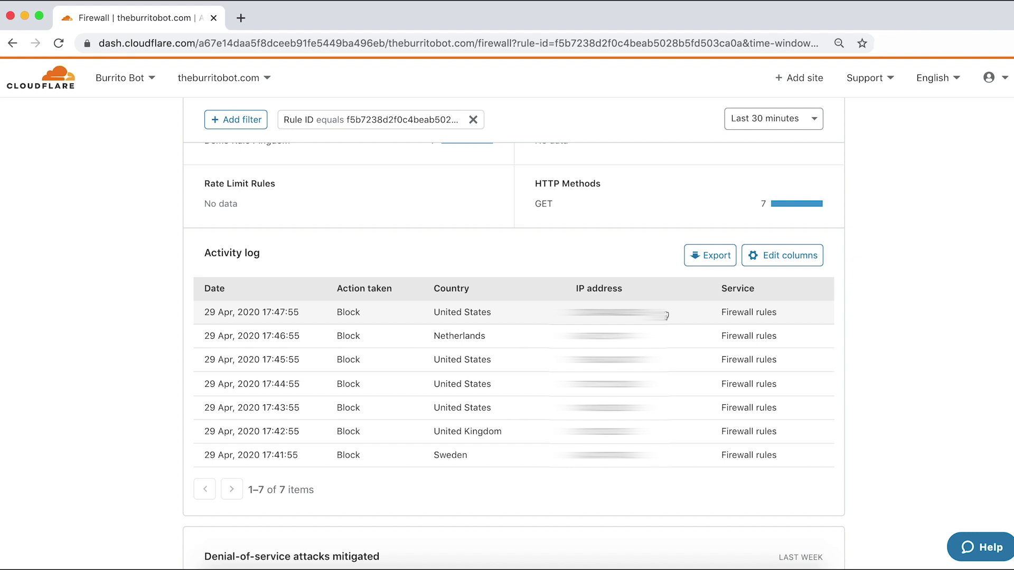
Expand the 17:47:55 blocked request and select its rule name and matching expression.
{"action": "left_click", "coordinate": [667, 316]}
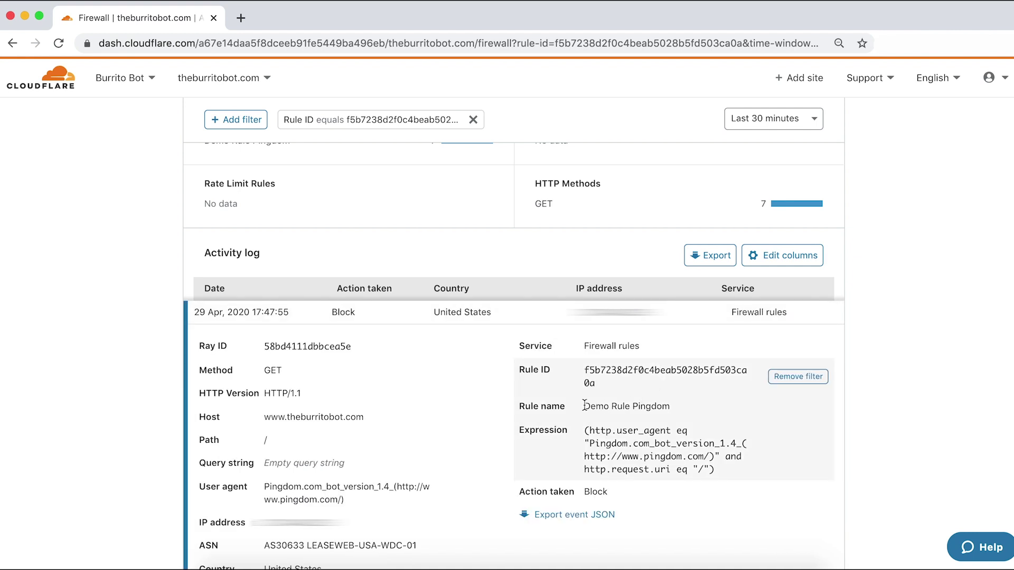
{"action": "left_click_drag", "start_coordinate": [584, 406], "coordinate": [663, 404]}
{"action": "scroll", "coordinate": [634, 396], "scroll_direction": "down", "scroll_amount": 2}
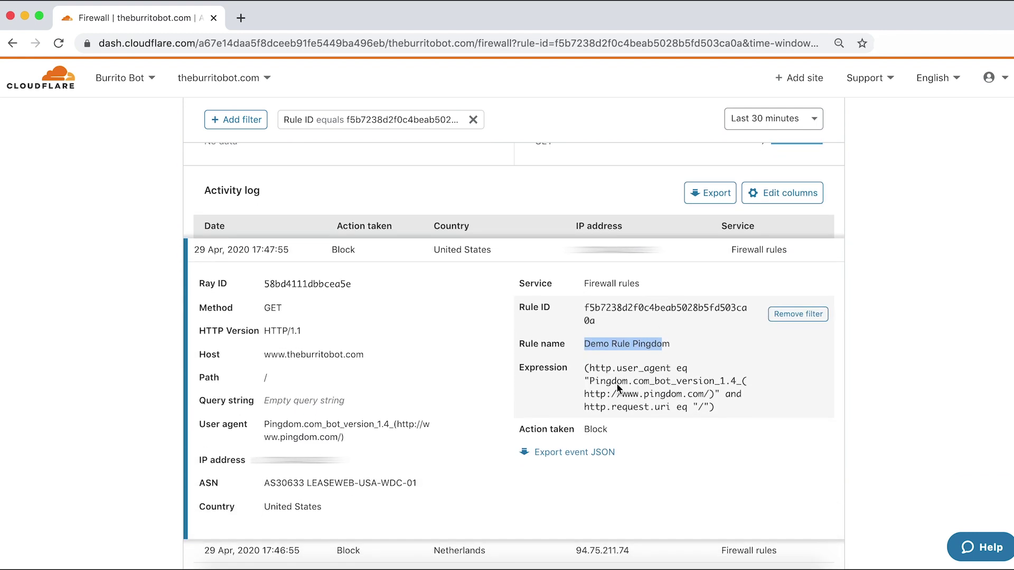
{"action": "left_click_drag", "start_coordinate": [584, 368], "coordinate": [714, 411]}
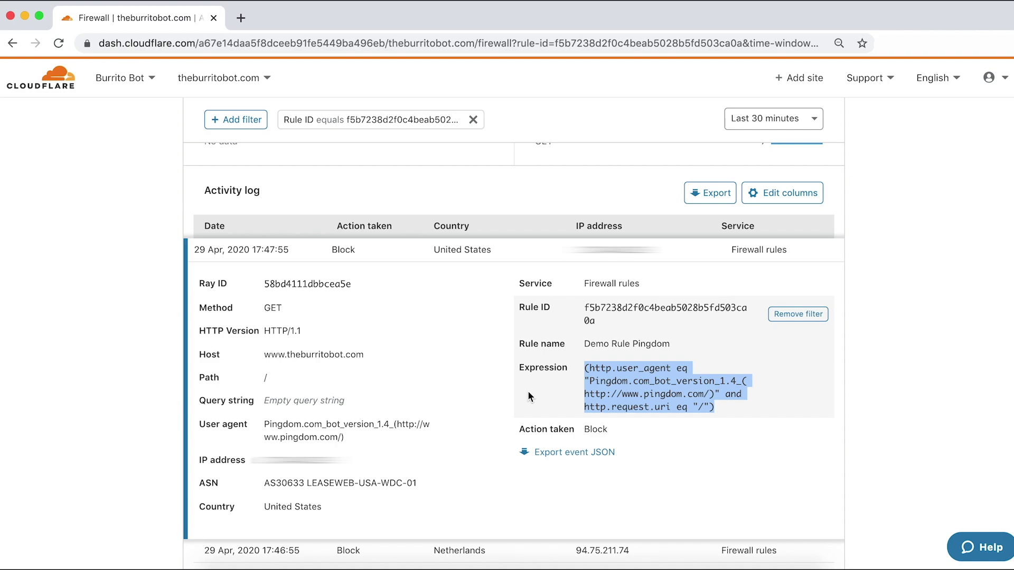